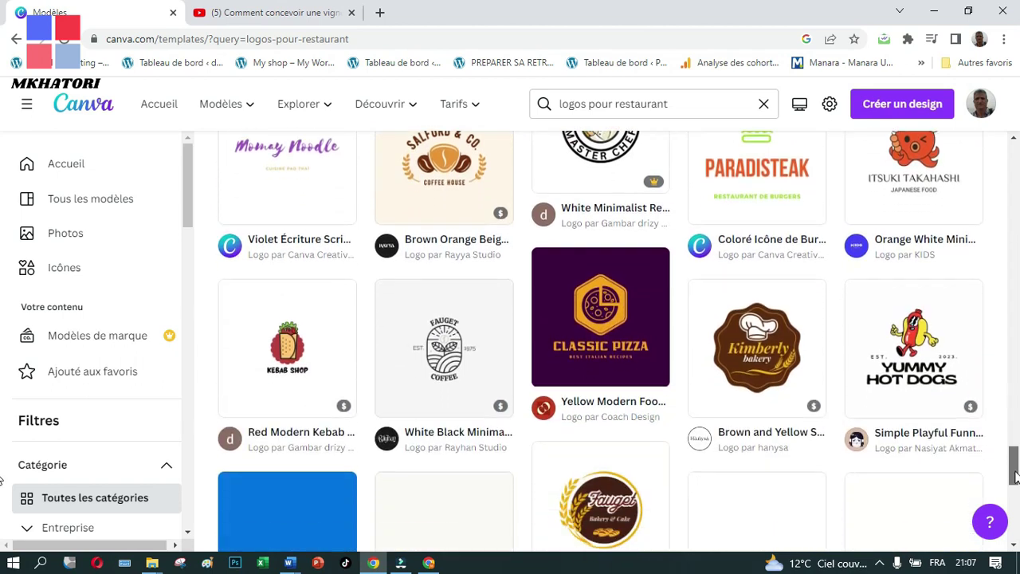
Step: Browse the restaurant logo templates and open the "Chocolat café logo d'entreprise" template for customization
scroll(1016, 532, down, 8)
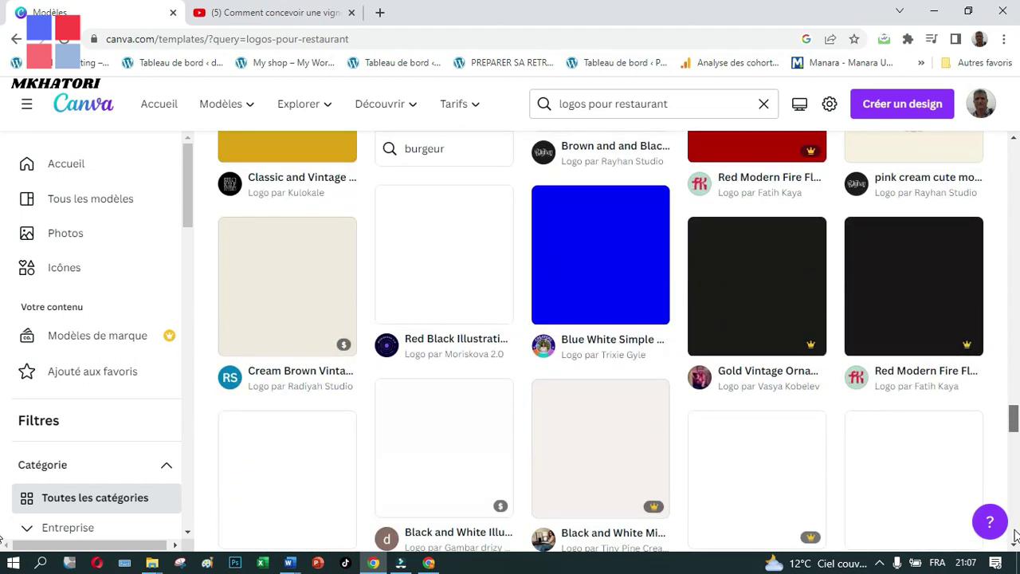
scroll(1016, 554, down, 5)
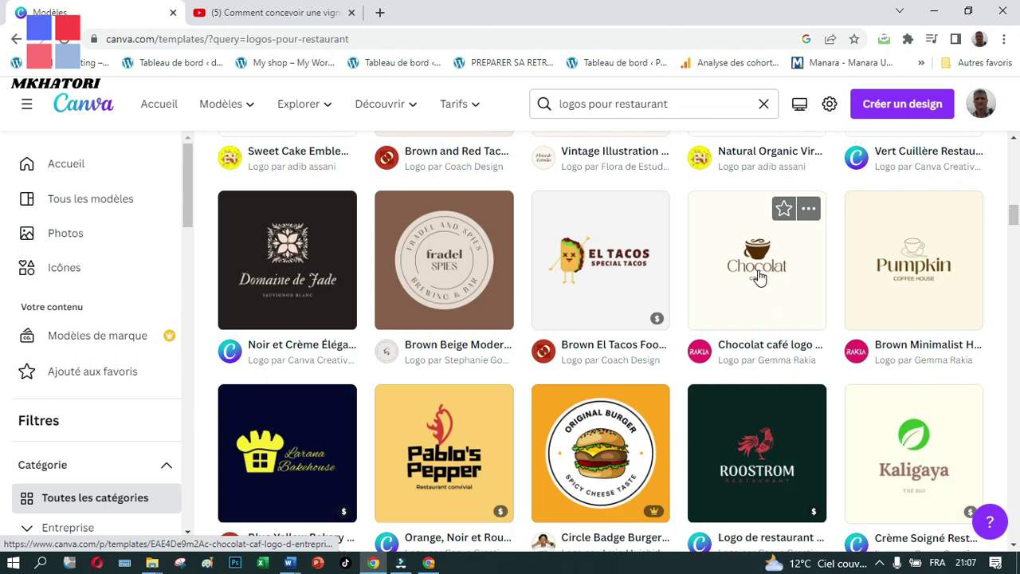
click(759, 275)
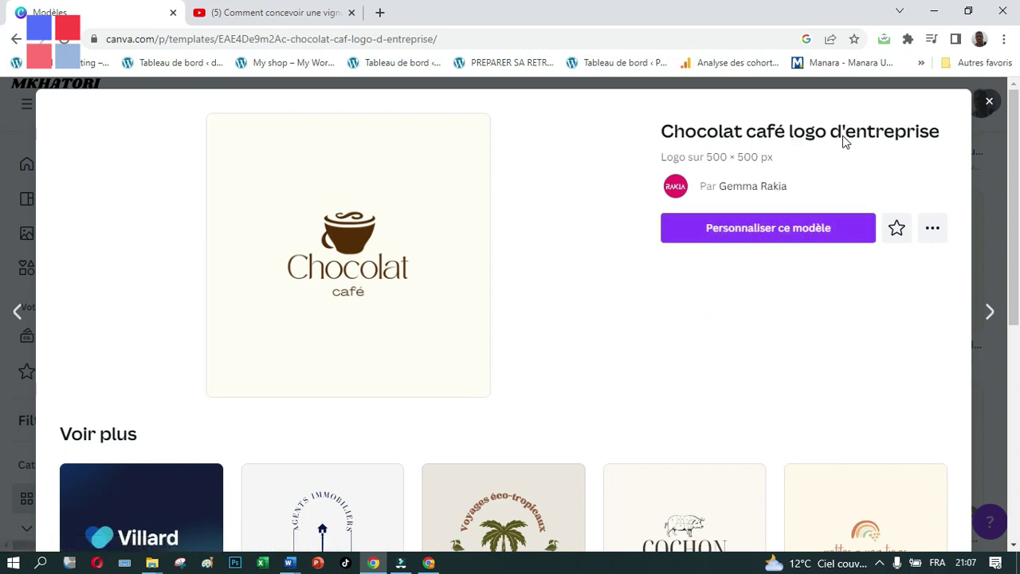
click(763, 230)
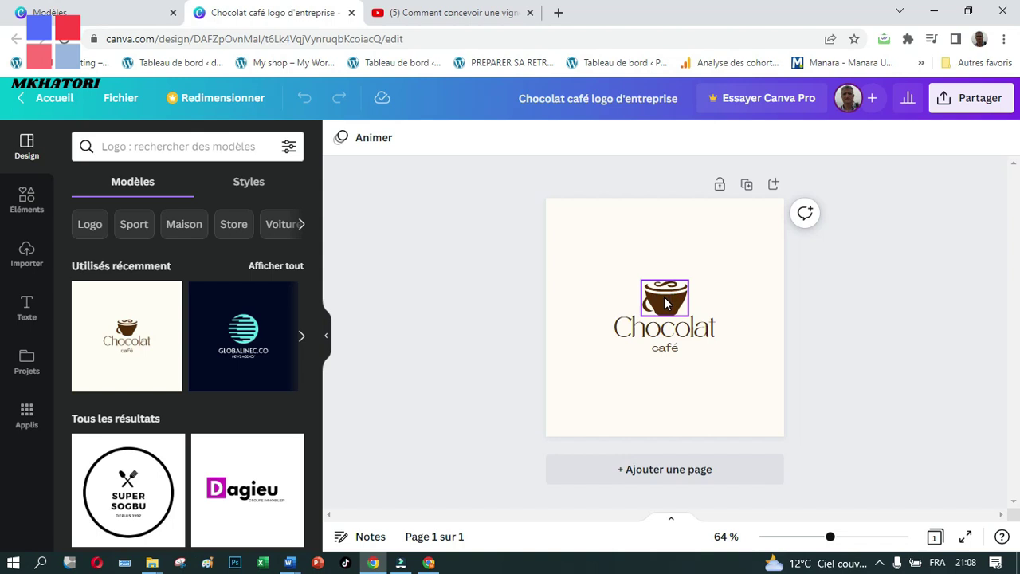
Step: Delete the coffee cup graphic above the "Chocolat" text and undo the deletion
click(666, 302)
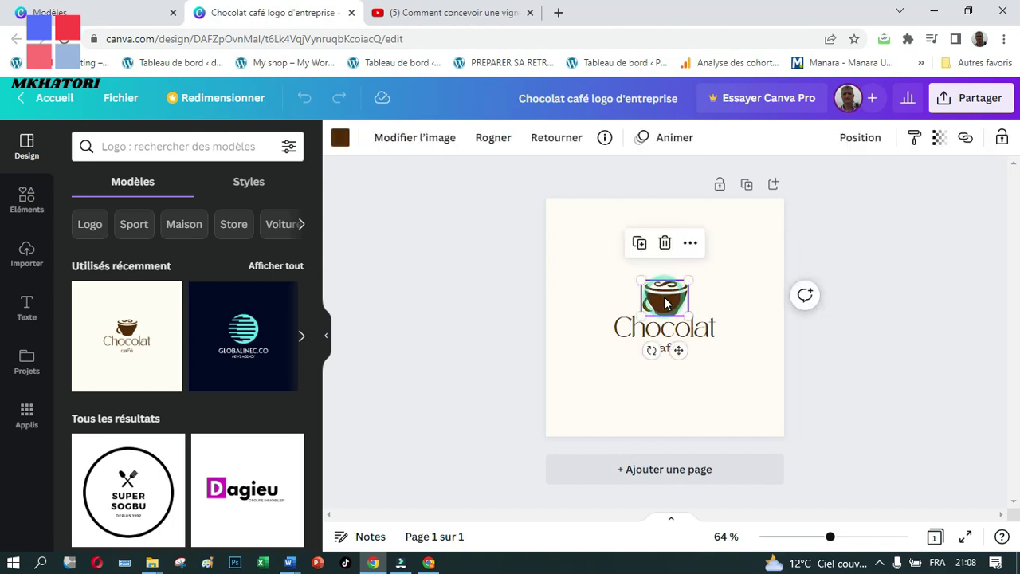
click(666, 244)
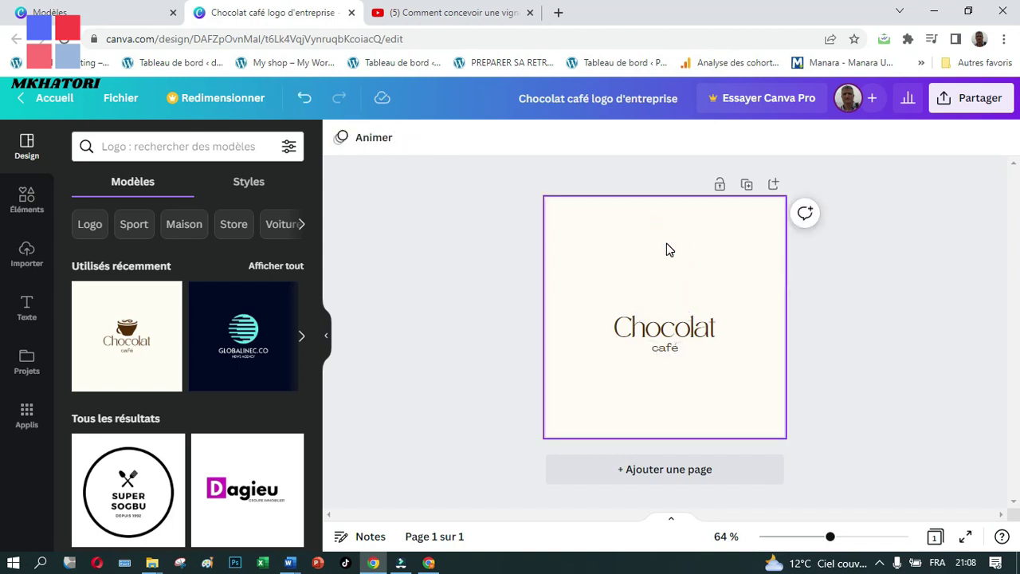
click(304, 102)
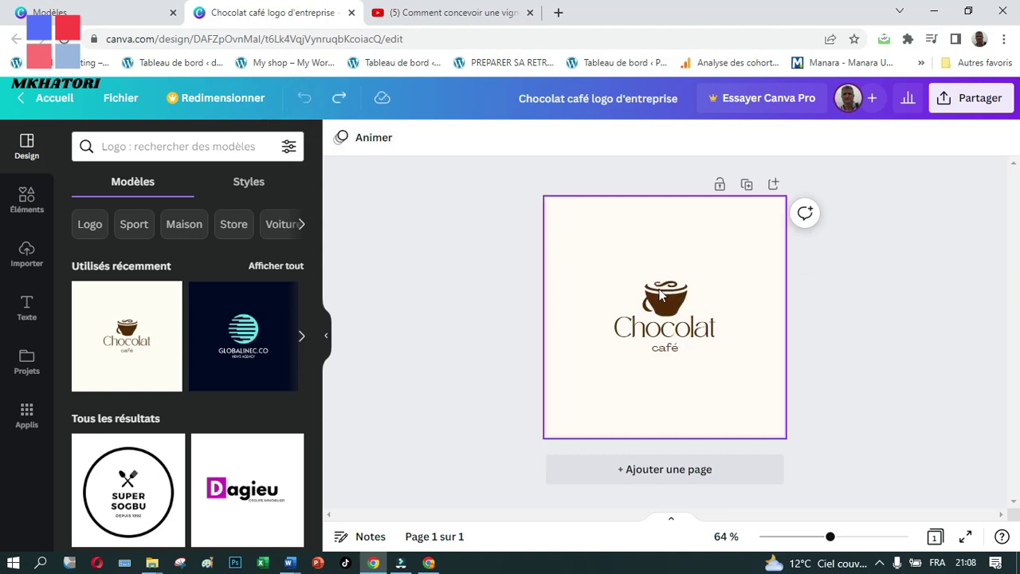
Step: Try to rotate the "café" text slightly, undo the rotations and deselect the text
click(654, 336)
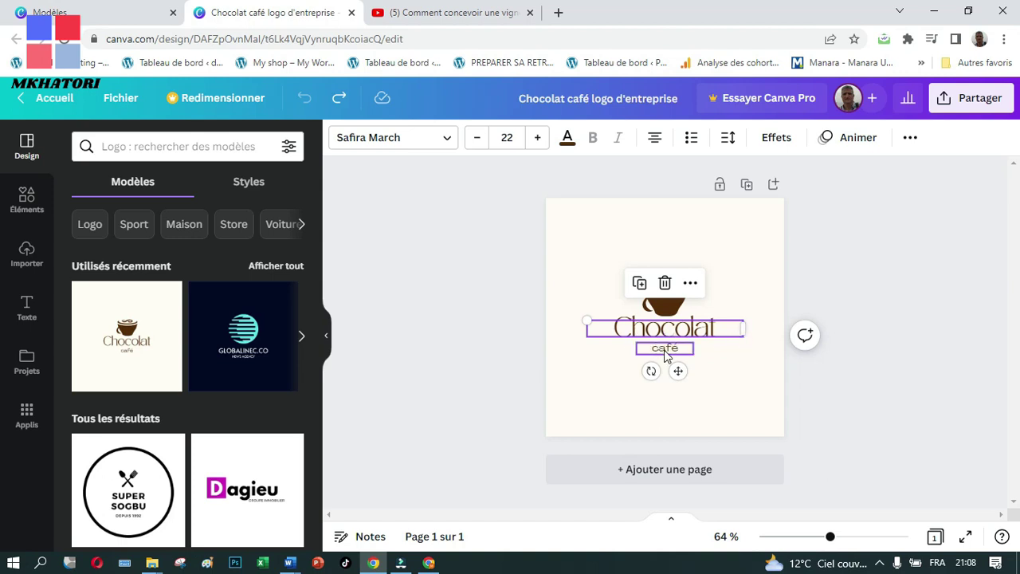
click(664, 349)
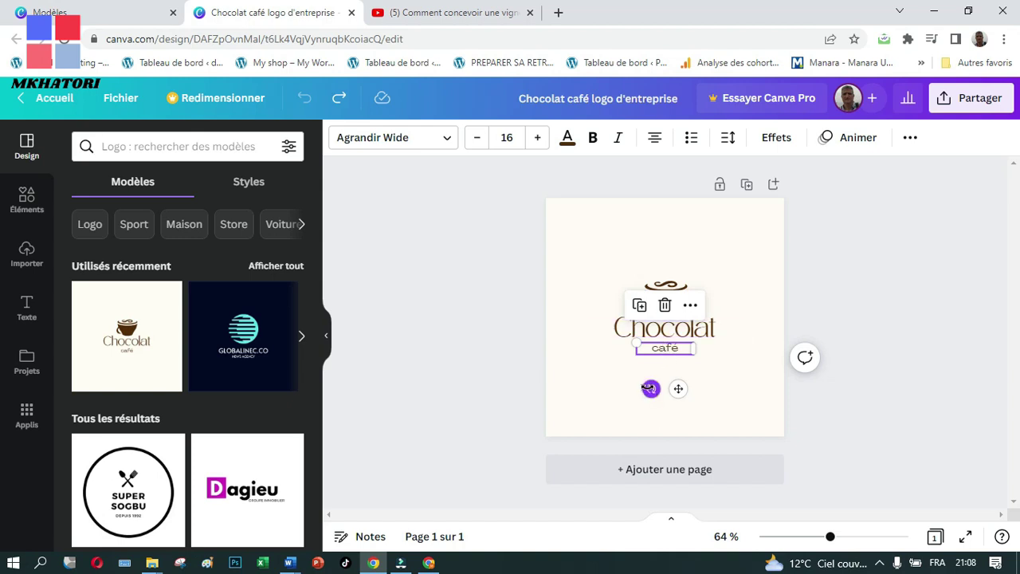
drag(654, 388, 667, 412)
click(653, 389)
drag(652, 389, 651, 389)
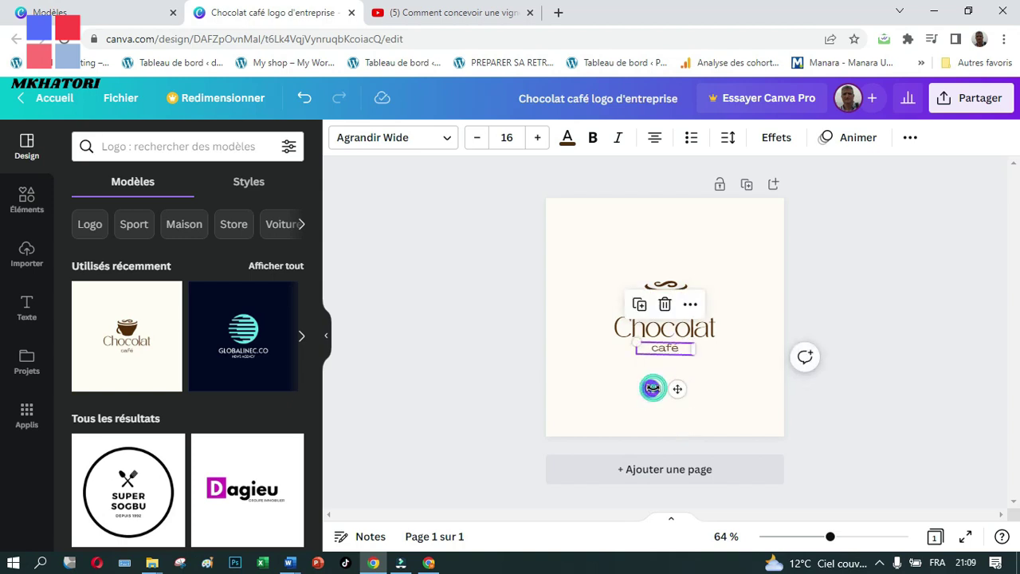
drag(651, 388, 650, 388)
click(303, 104)
click(303, 104)
click(302, 102)
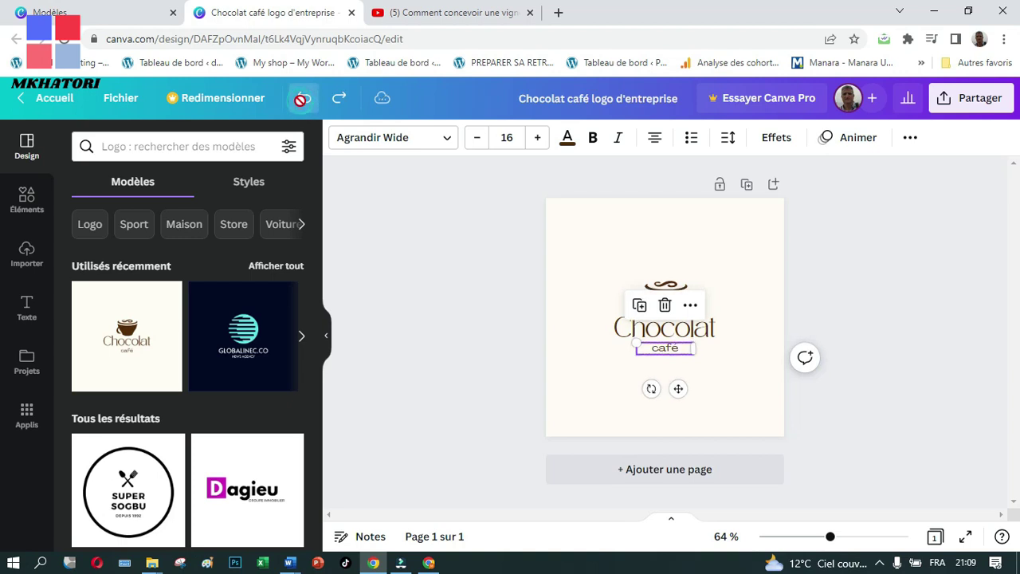
click(765, 304)
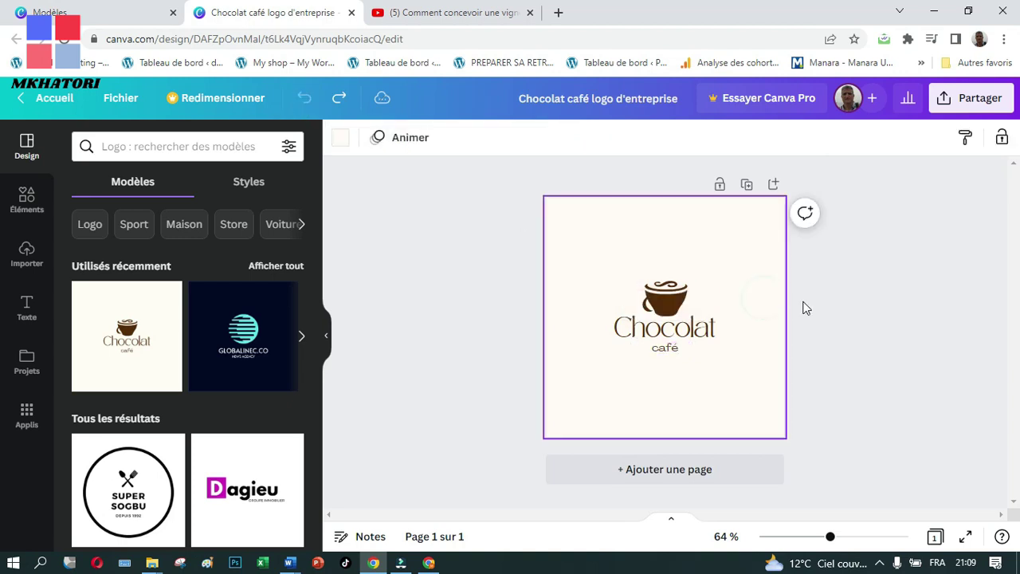
click(879, 299)
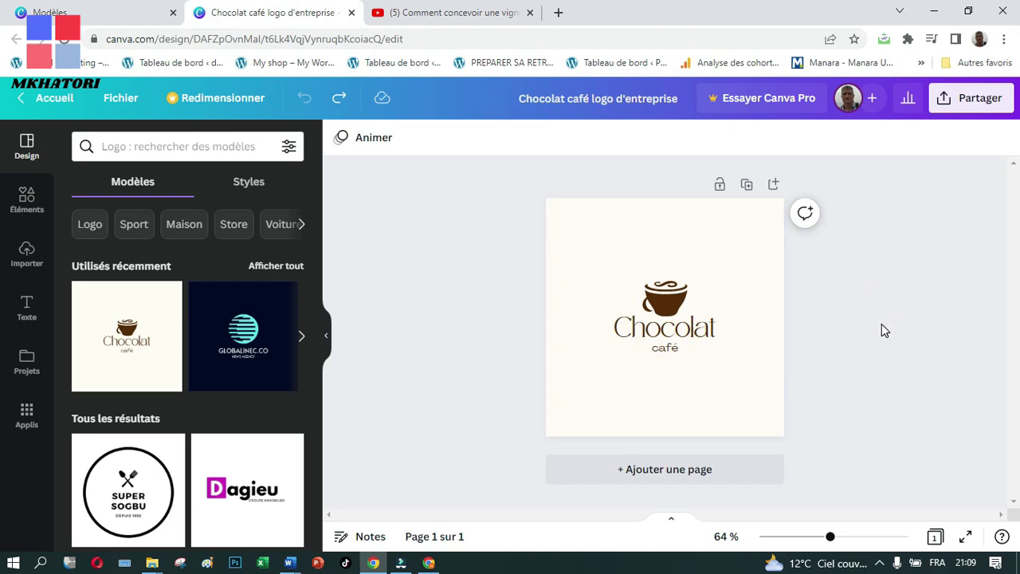
Step: Set the logo page's background to the light grey default colour
click(677, 373)
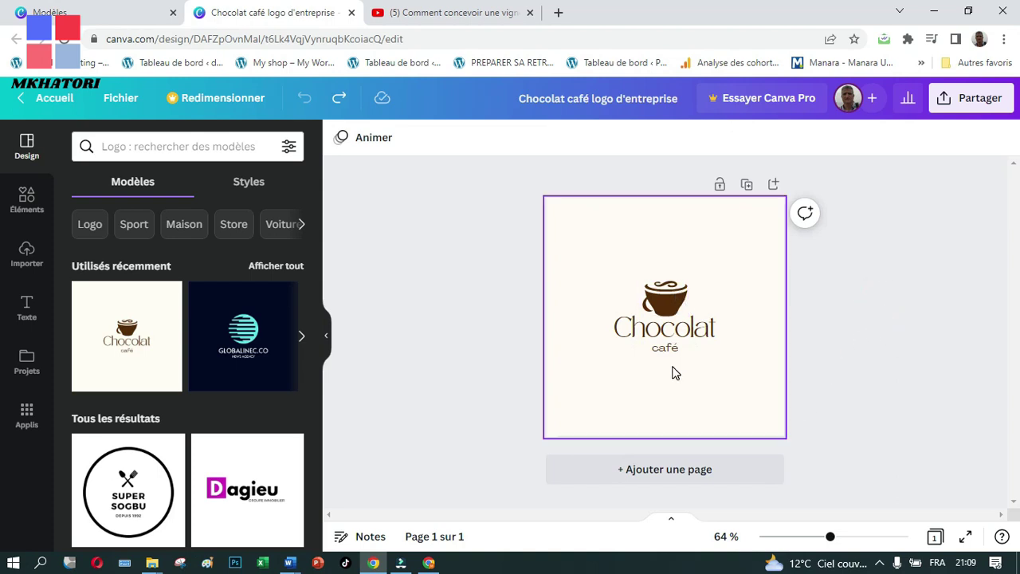
click(713, 251)
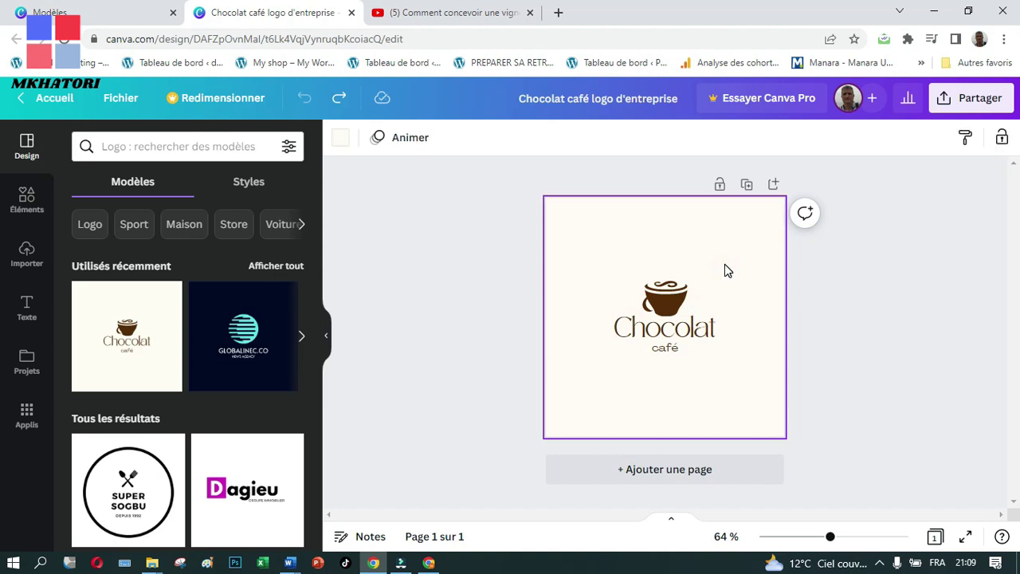
click(727, 261)
click(340, 138)
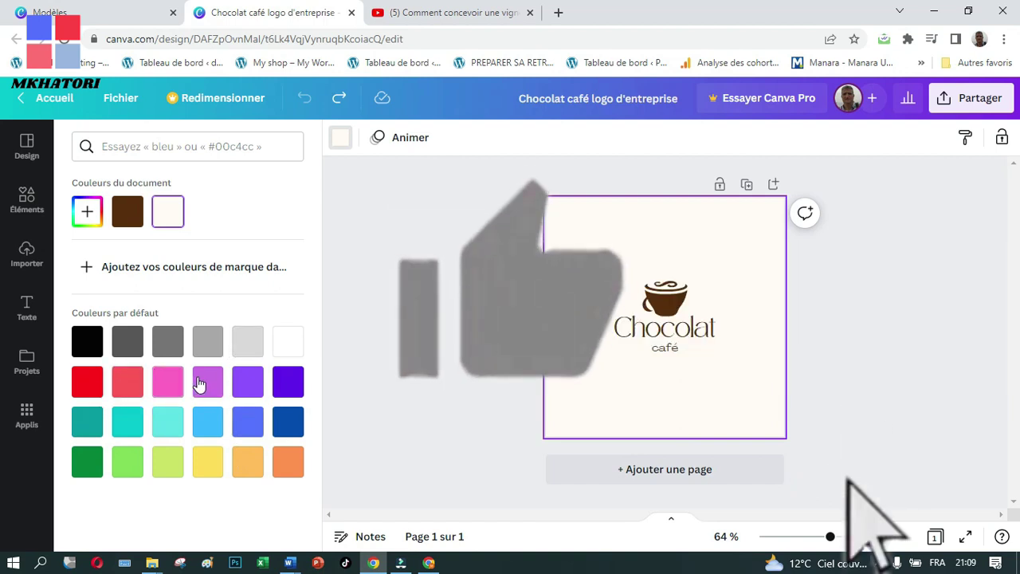
click(250, 346)
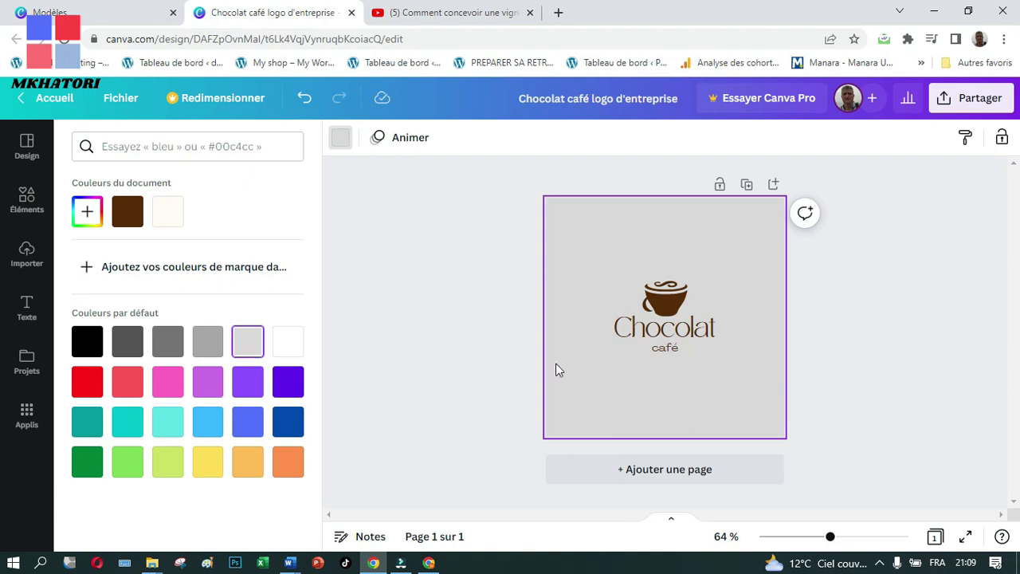
Step: Try red and dark blue as the page background, and return it to light grey
click(89, 384)
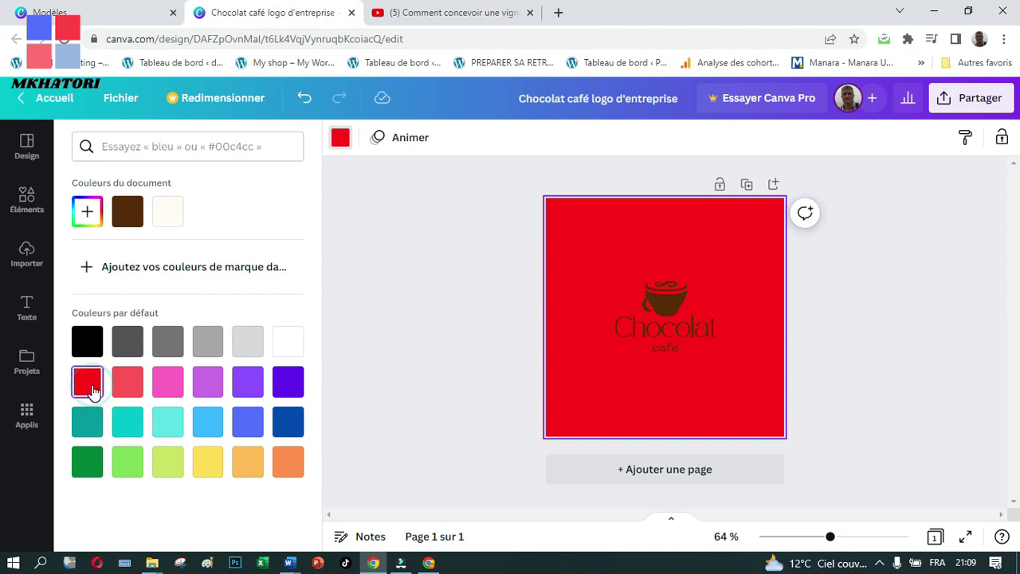
click(294, 428)
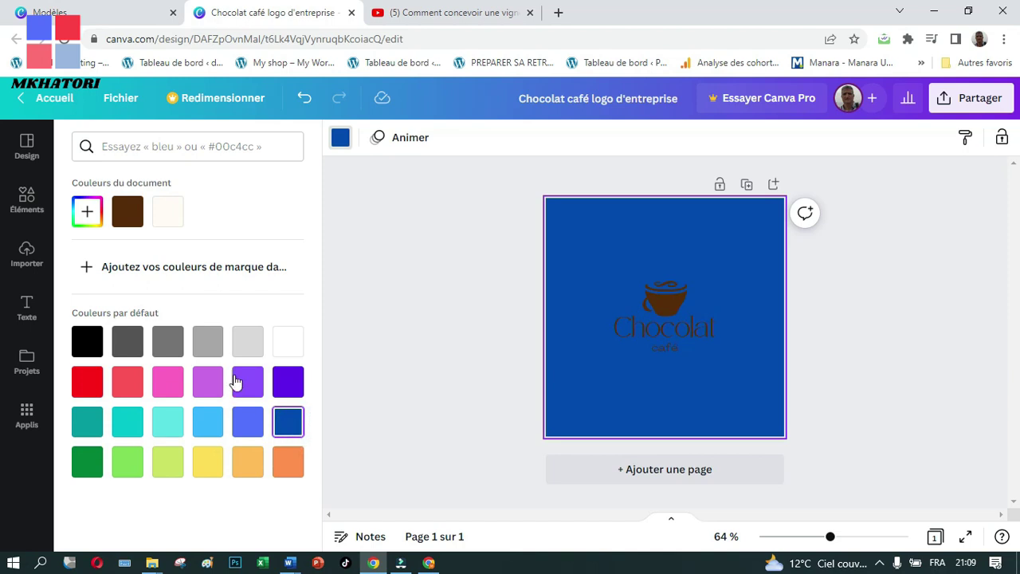
click(245, 351)
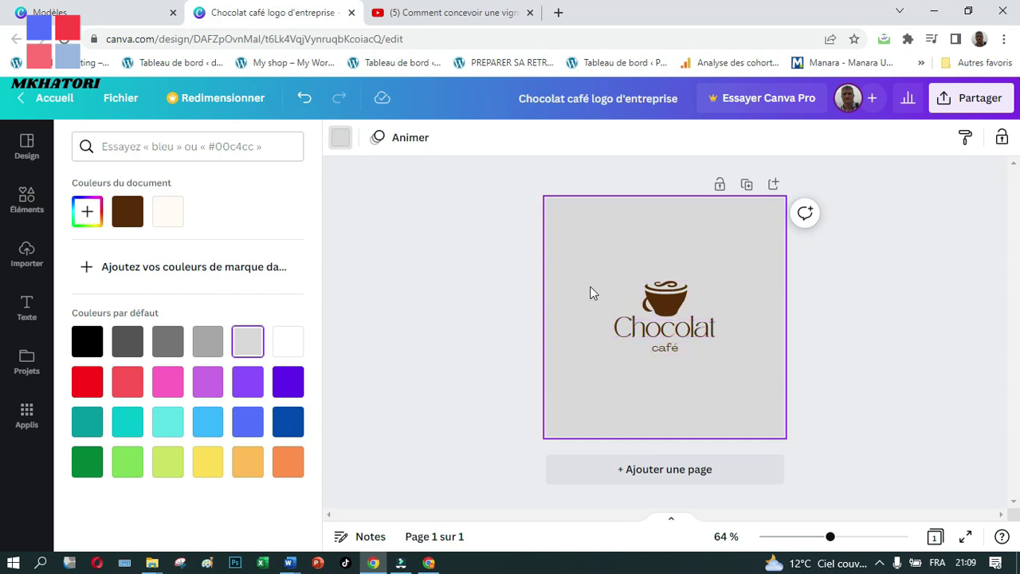
Step: Add the recently used green ring from the elements and enlarge it until it encloses the cup and both texts
click(26, 202)
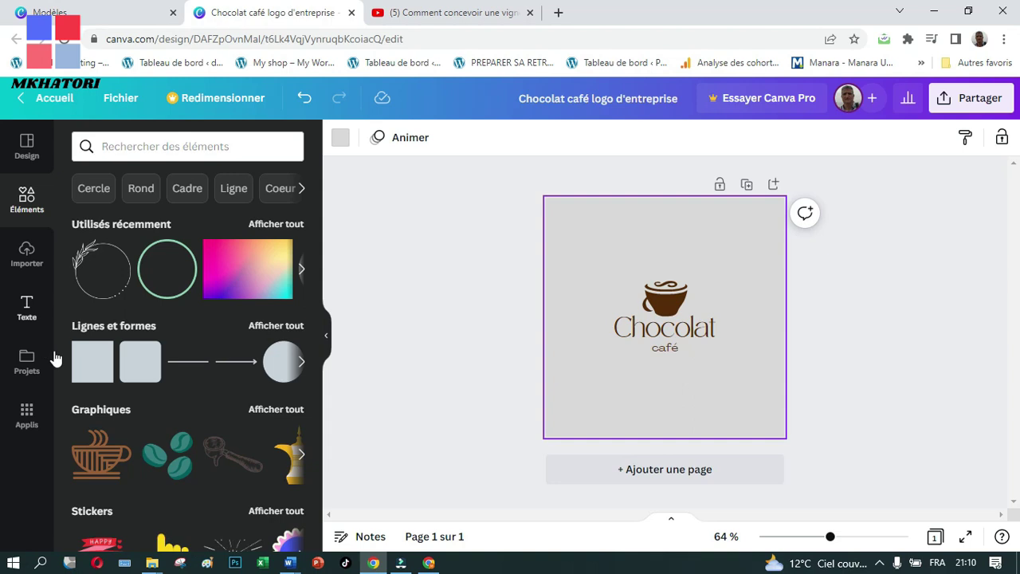
drag(313, 248, 329, 283)
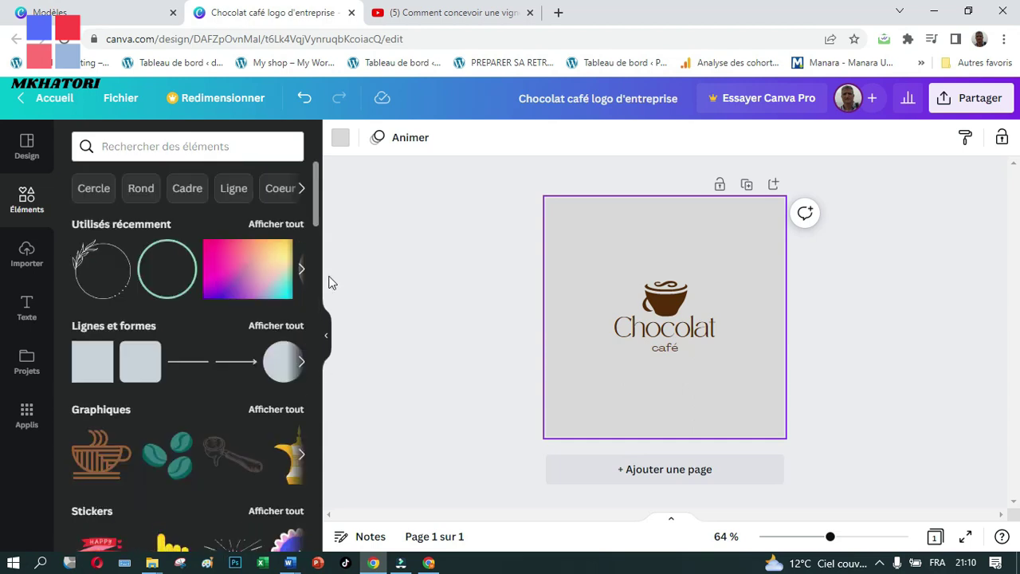
click(301, 269)
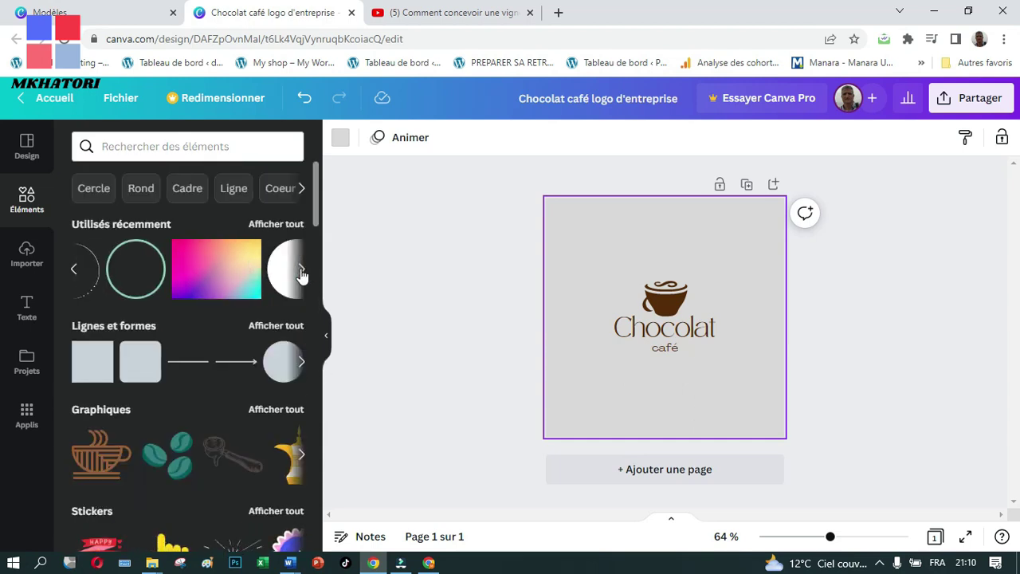
click(75, 272)
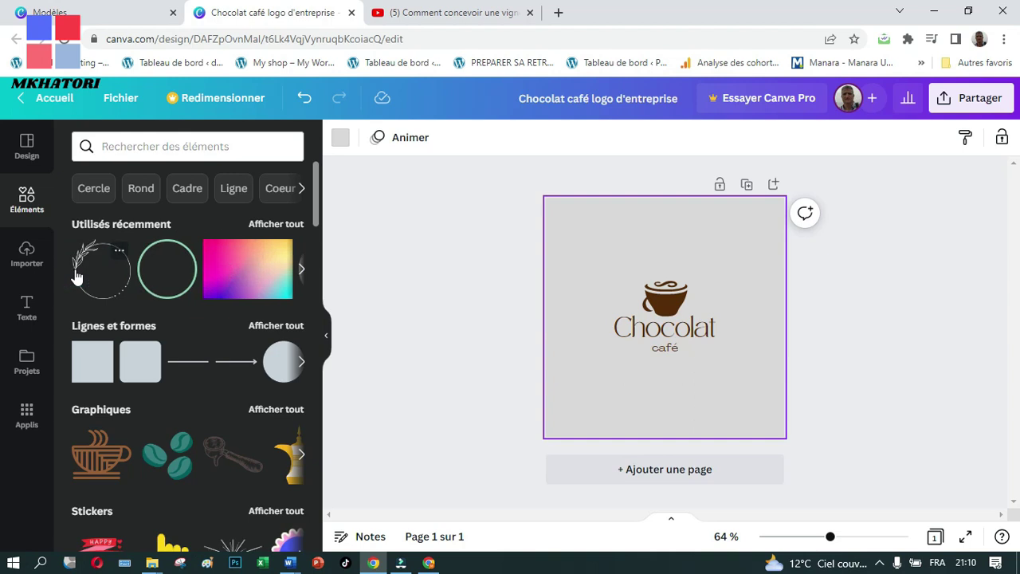
click(166, 271)
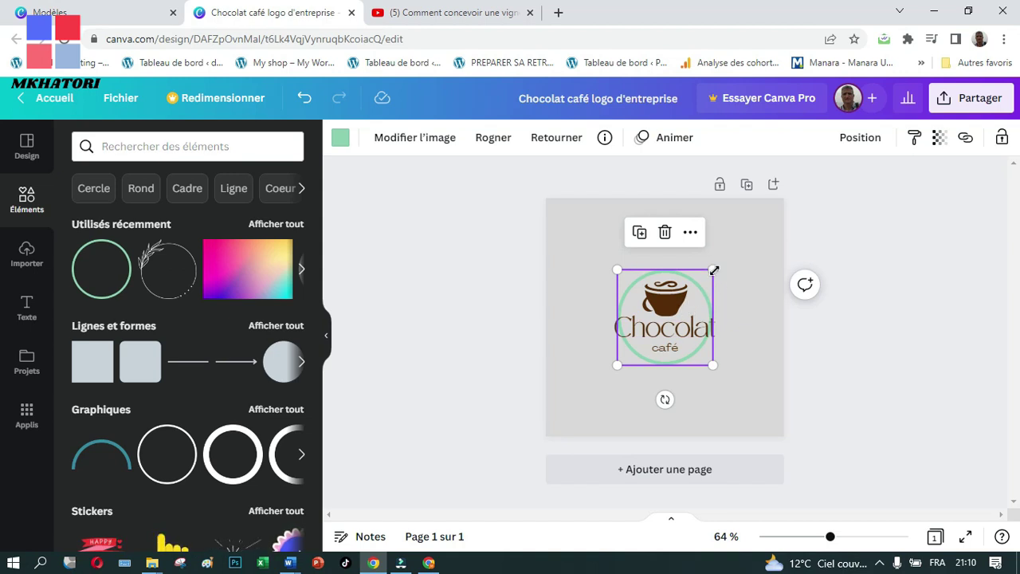
drag(716, 271, 722, 261)
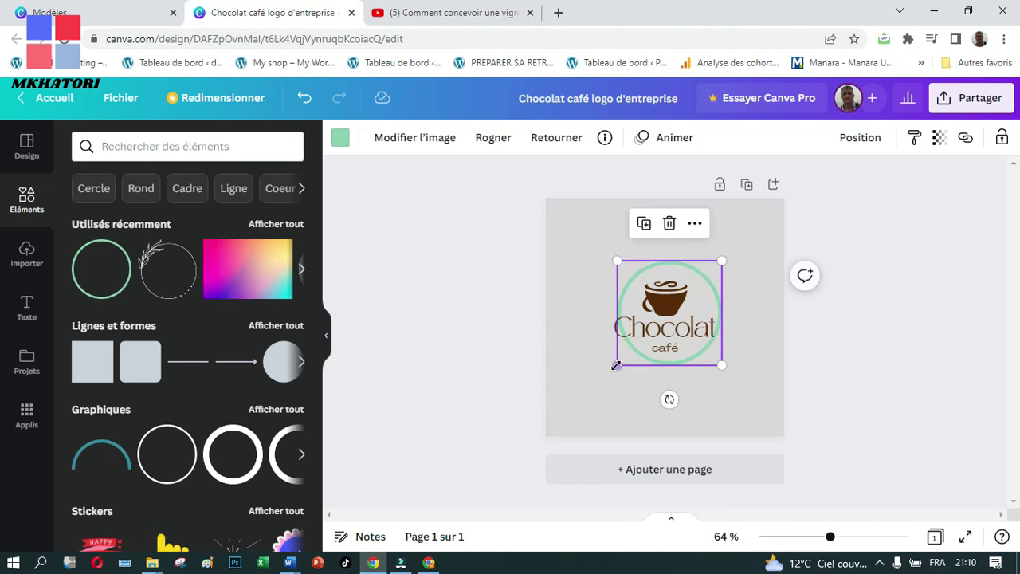
drag(612, 367, 606, 379)
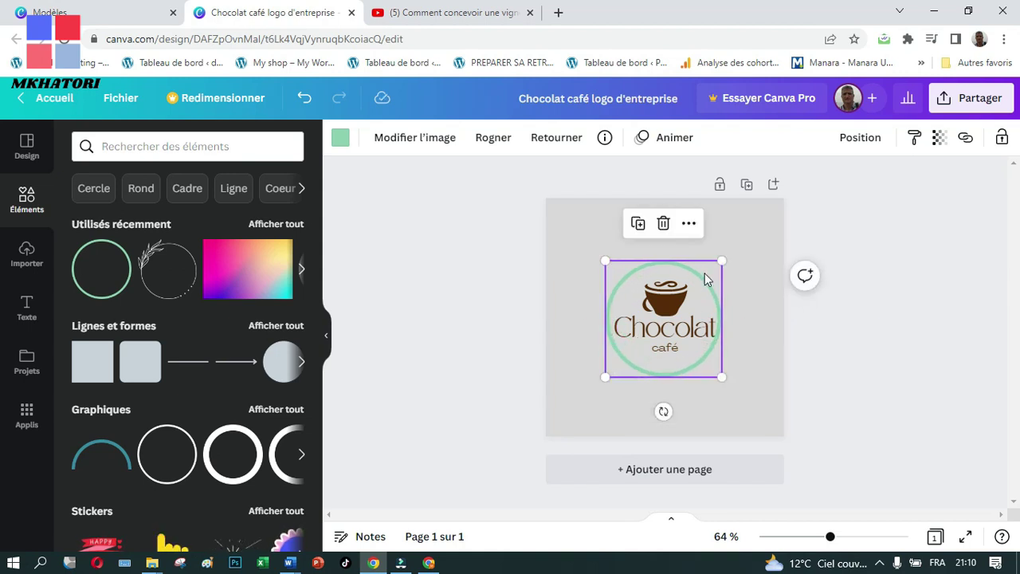
drag(724, 261, 730, 255)
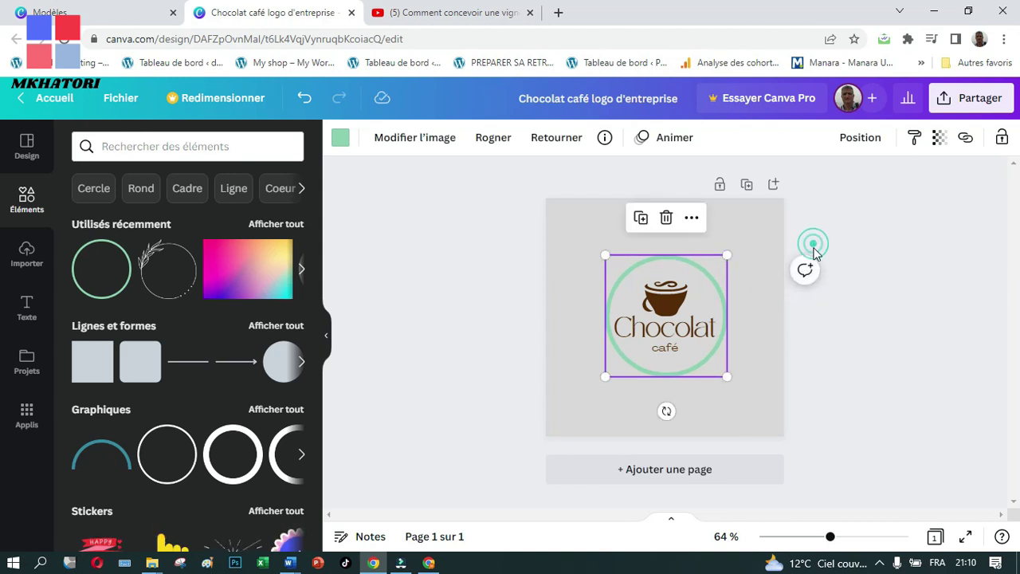
click(813, 245)
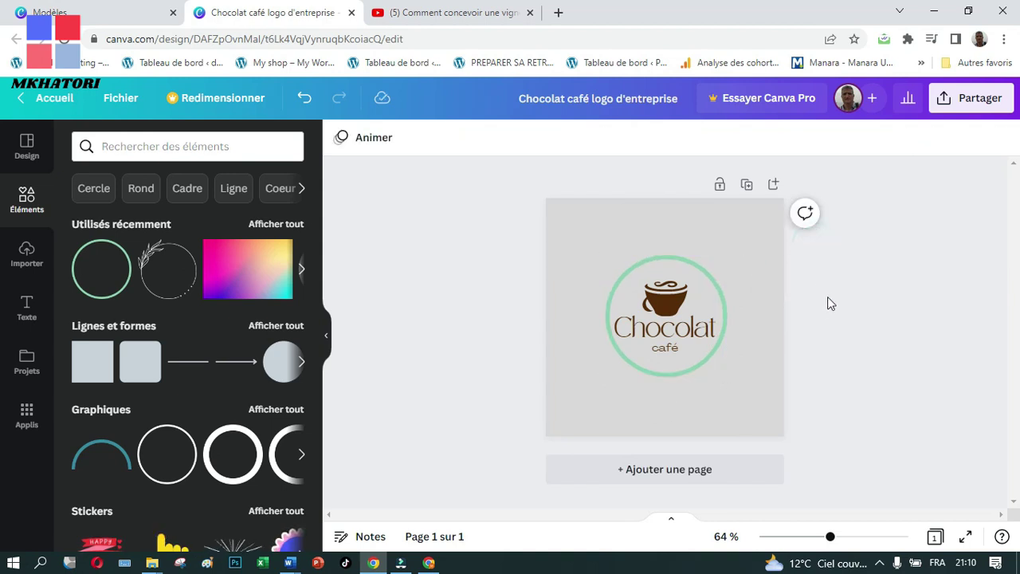
Step: Recolour the ring around the logo with the document's dark brown
click(702, 272)
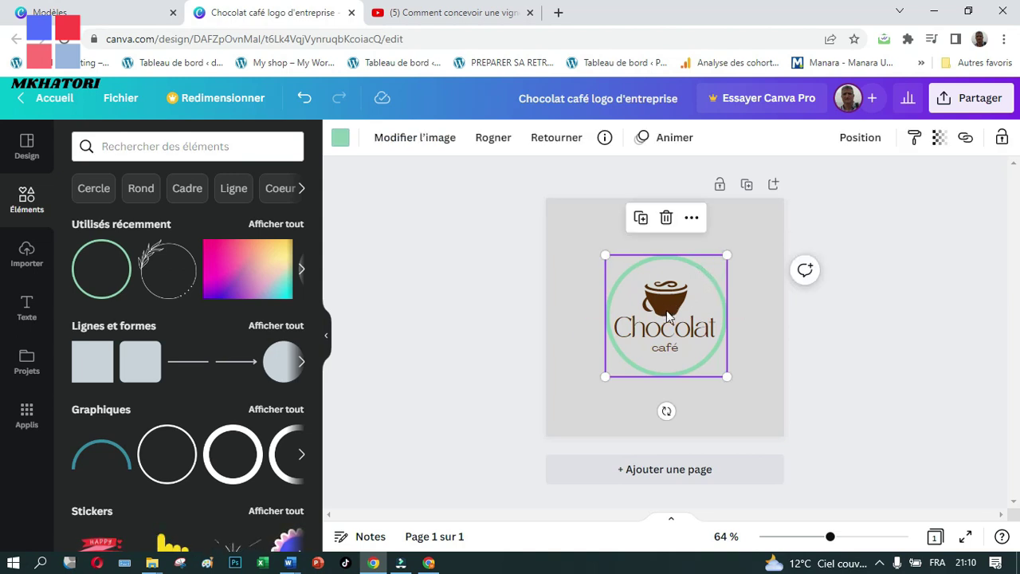
click(340, 141)
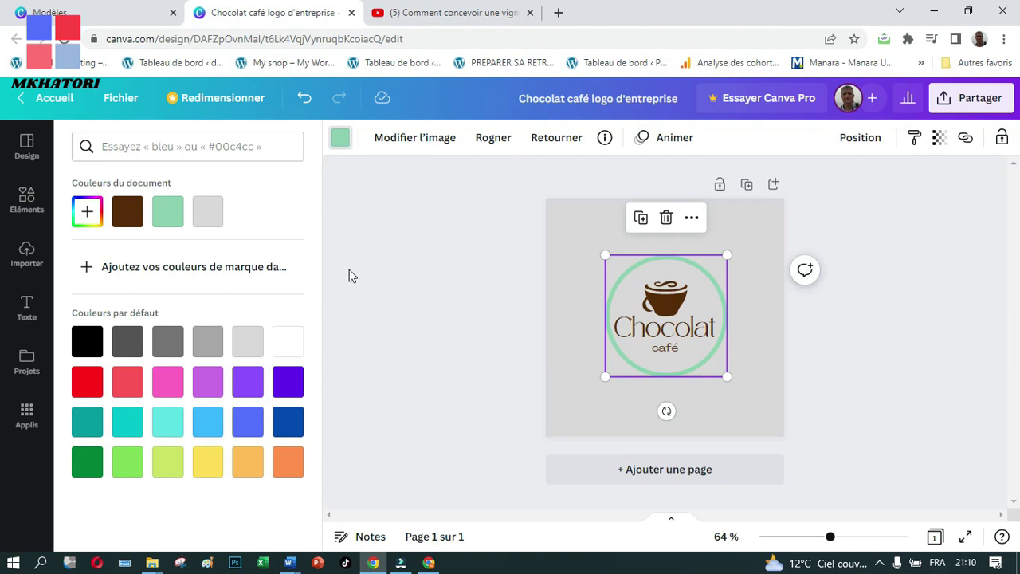
click(128, 215)
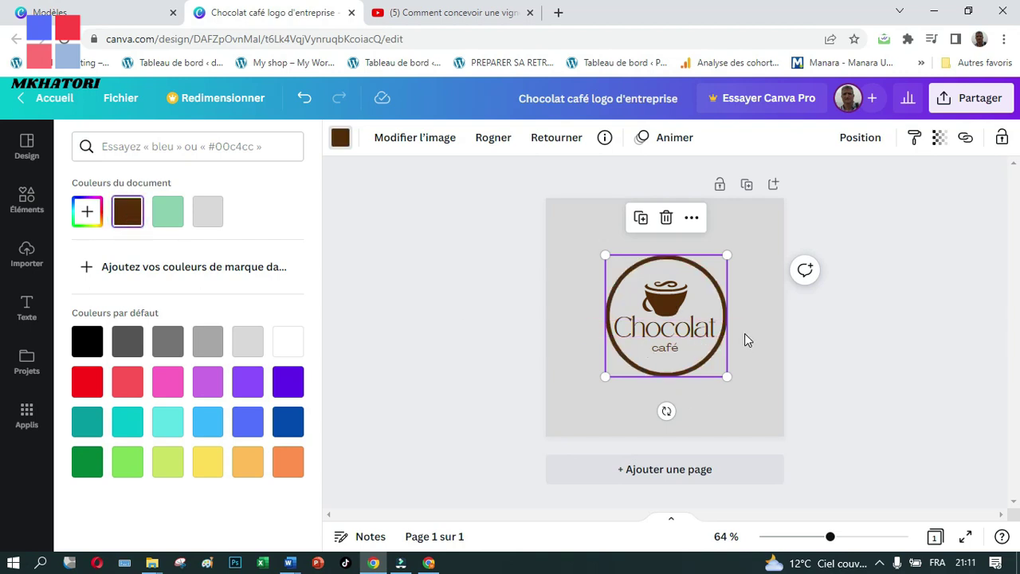
click(830, 342)
click(819, 215)
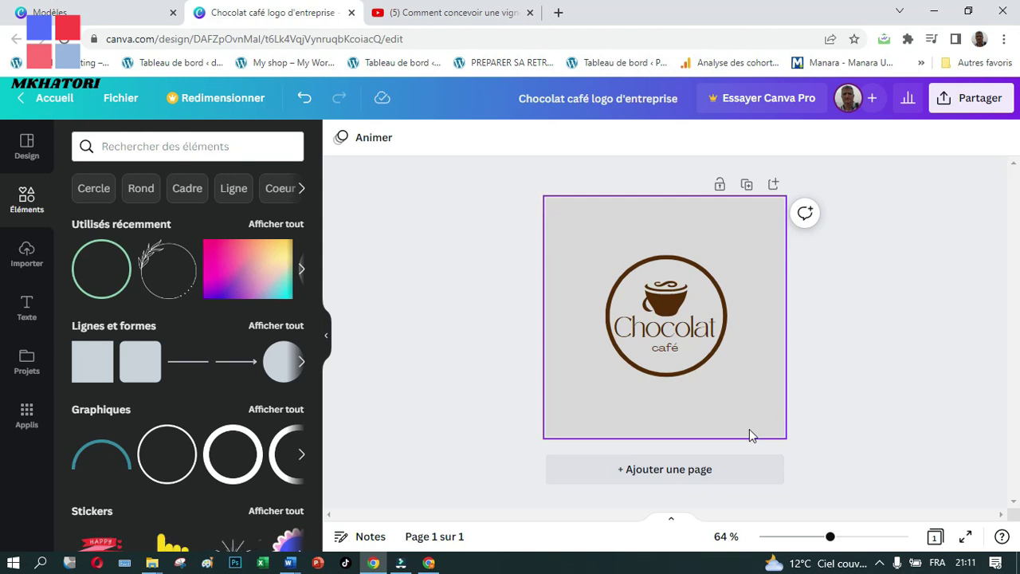
Step: Add the recently used leafy circle frame and enlarge it until it surrounds the brown ring, with its leaves outside the ring's upper-left edge
click(165, 288)
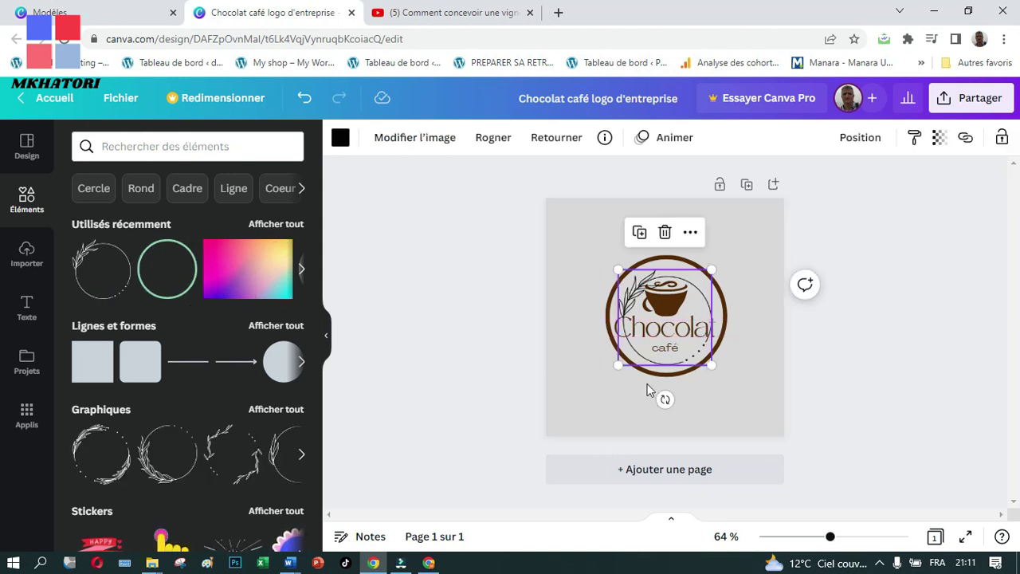
drag(615, 269, 586, 239)
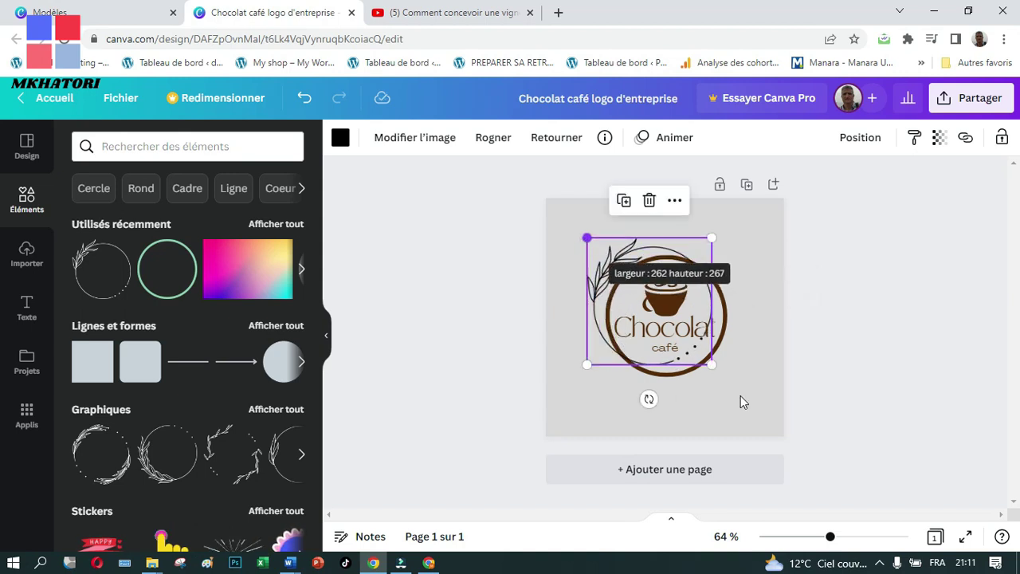
drag(711, 362, 745, 360)
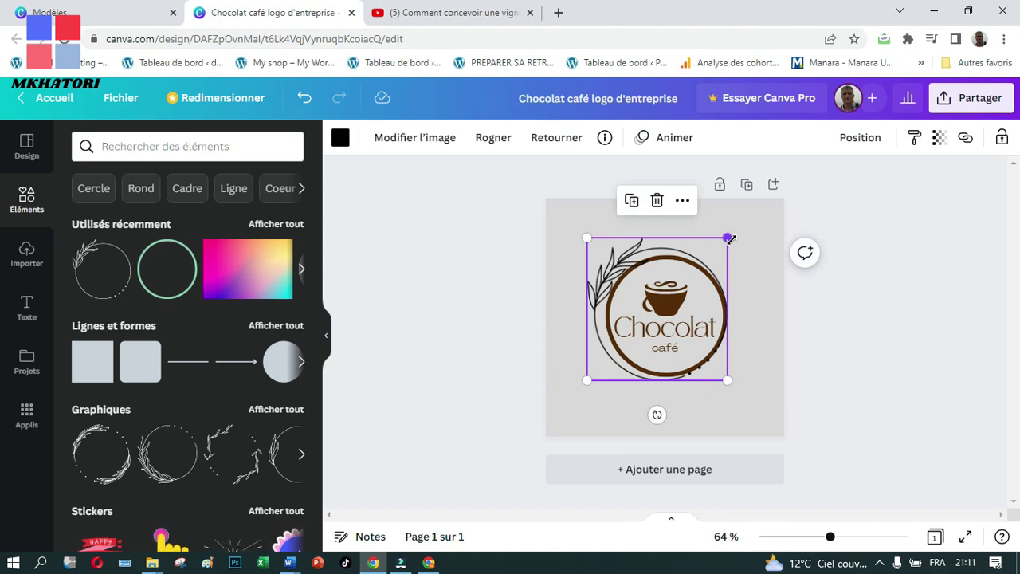
drag(588, 380, 592, 377)
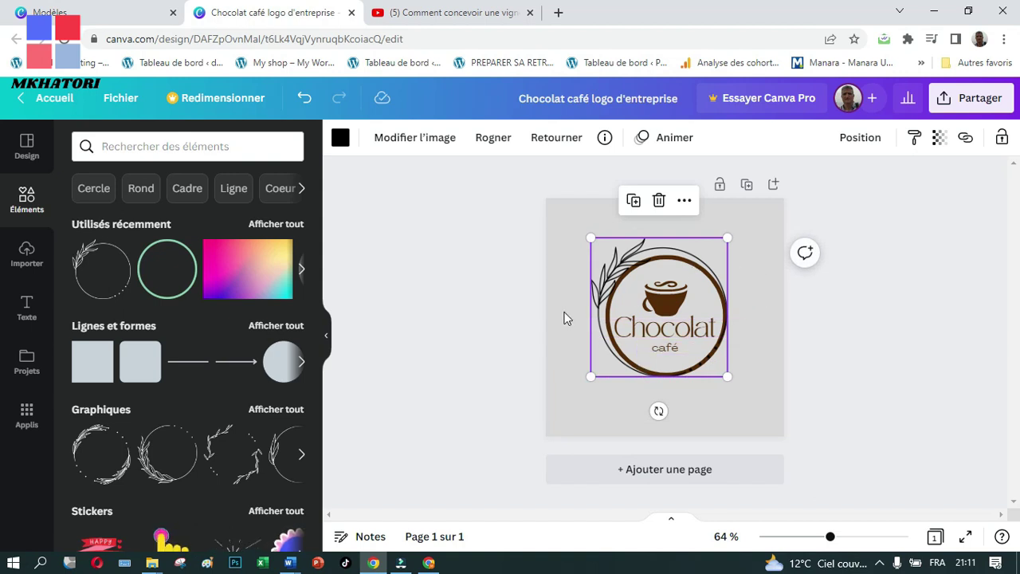
click(841, 319)
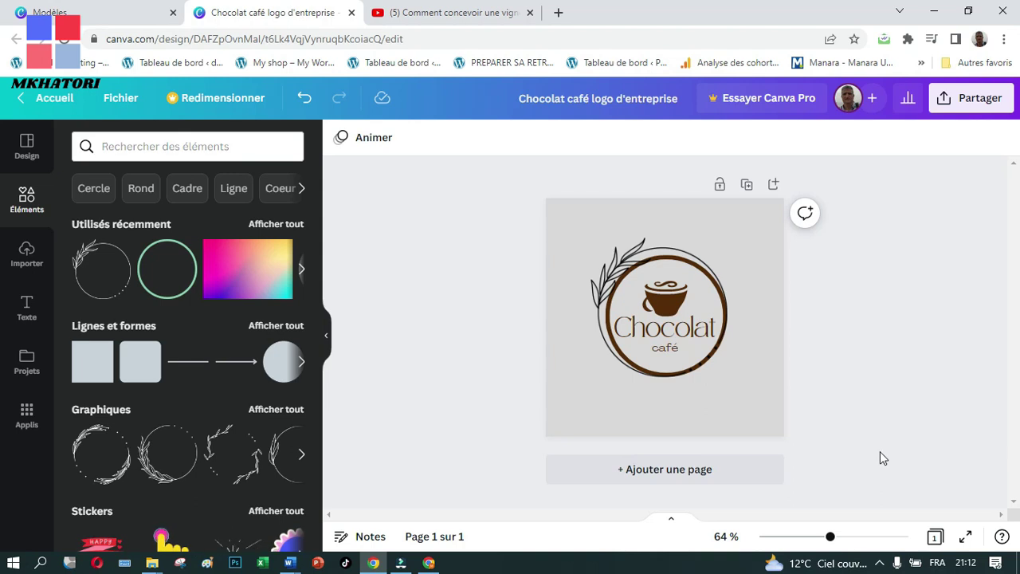
Step: Recolour the leafy circle frame with the document's dark brown
click(614, 272)
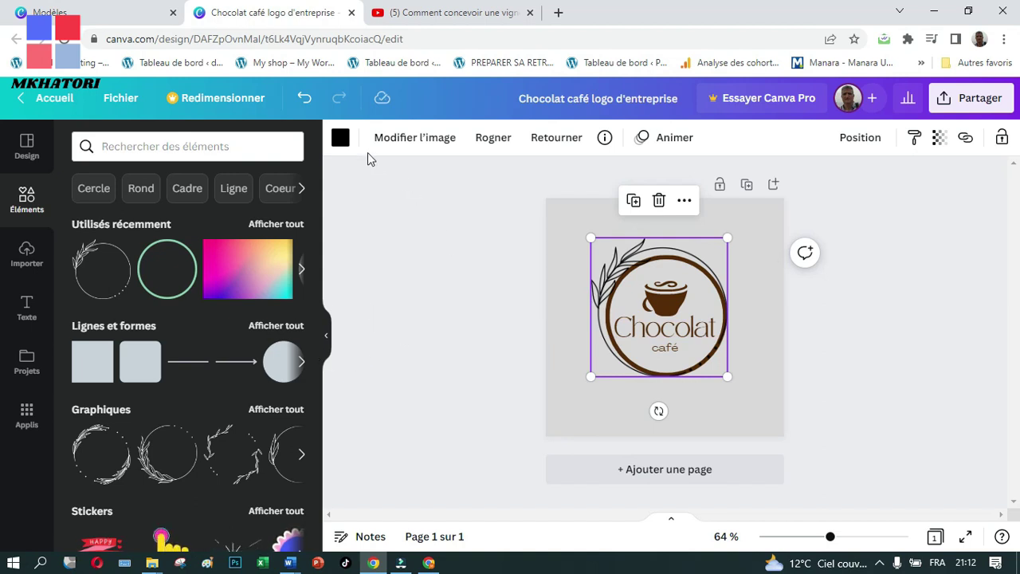
click(339, 139)
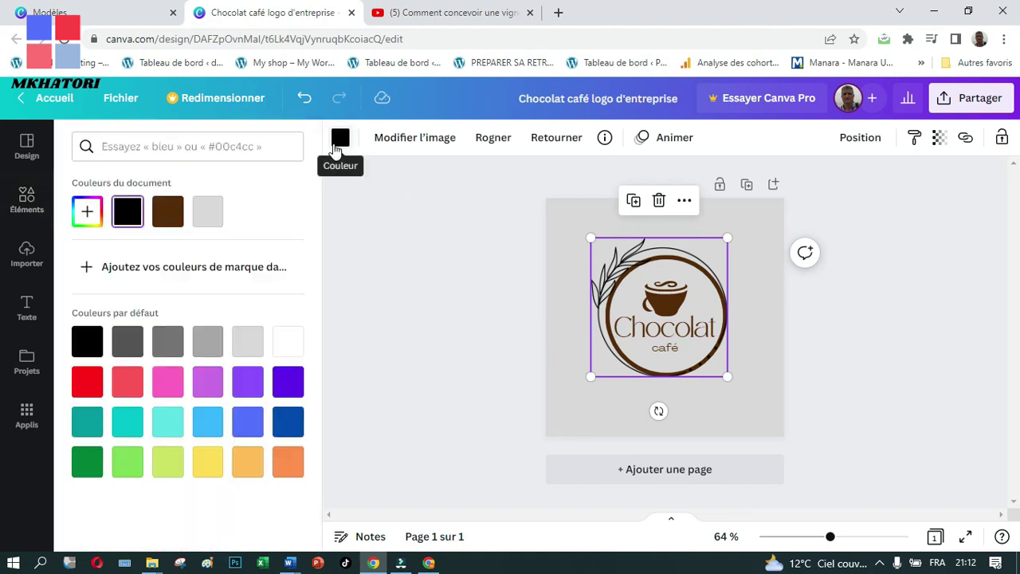
click(169, 212)
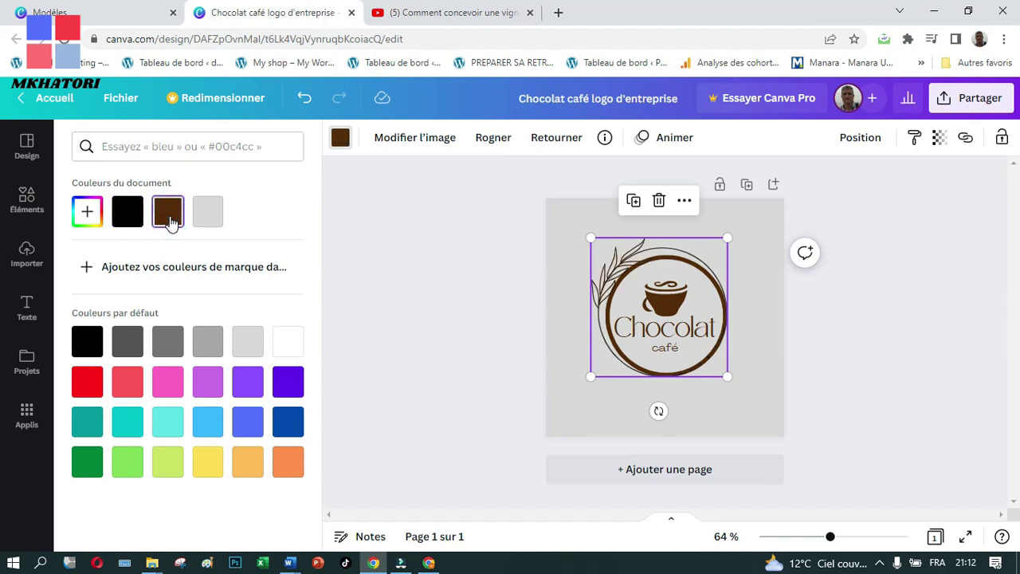
key(Escape)
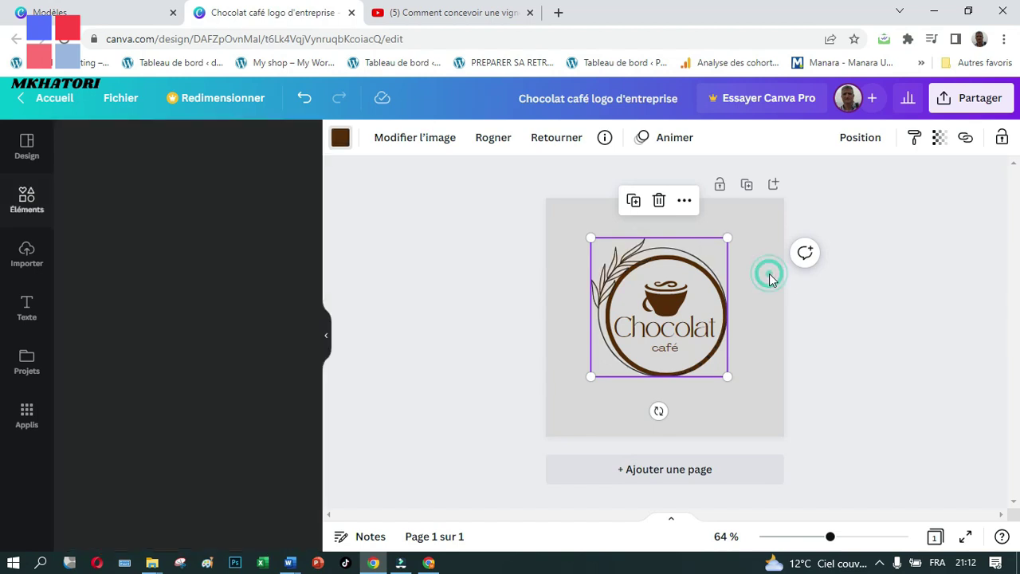
click(901, 285)
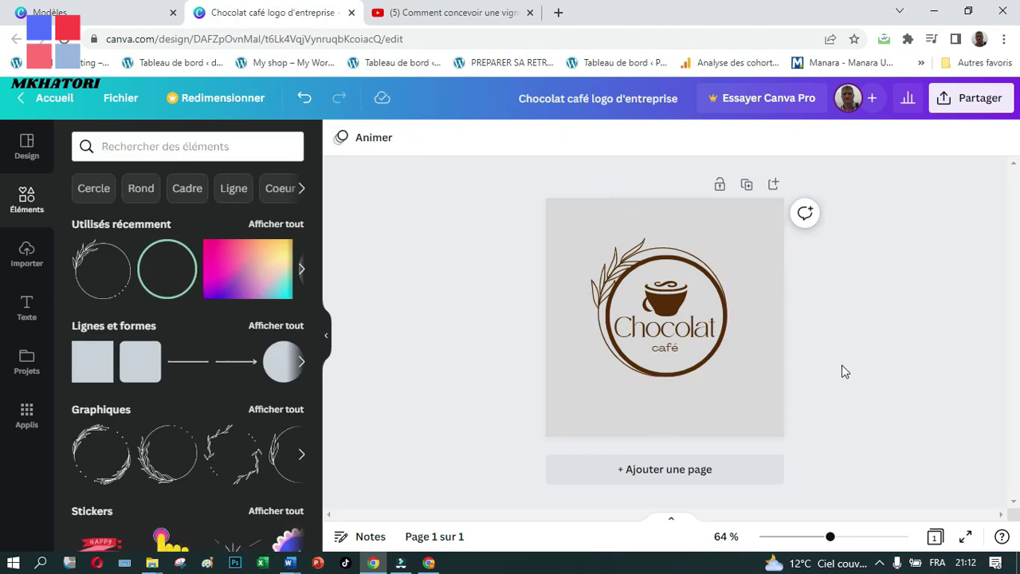
Step: Try a smaller font size on the "Chocolat" text, and set it to 23
click(658, 333)
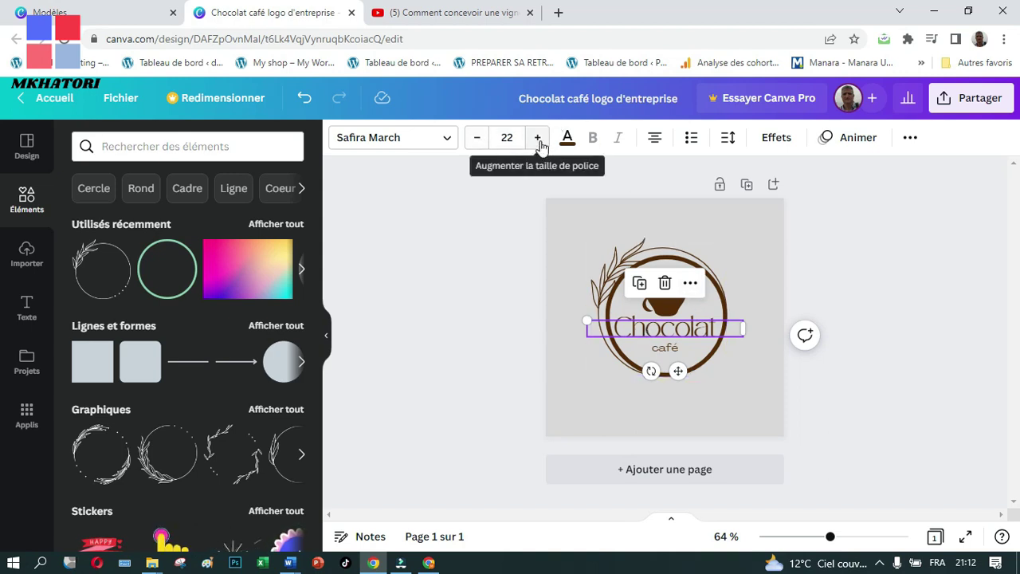
click(475, 139)
click(476, 140)
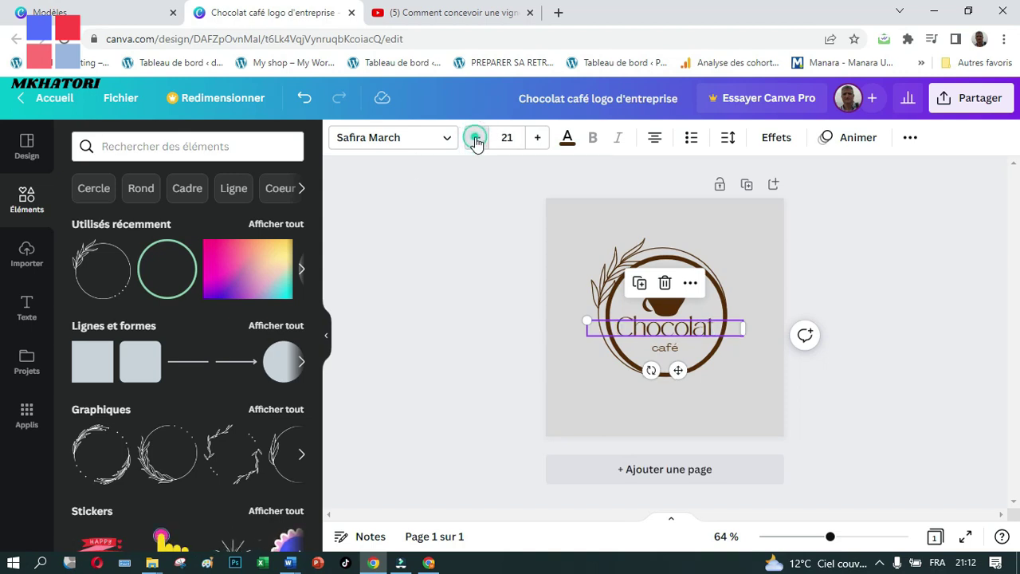
click(539, 140)
click(539, 140)
click(539, 140)
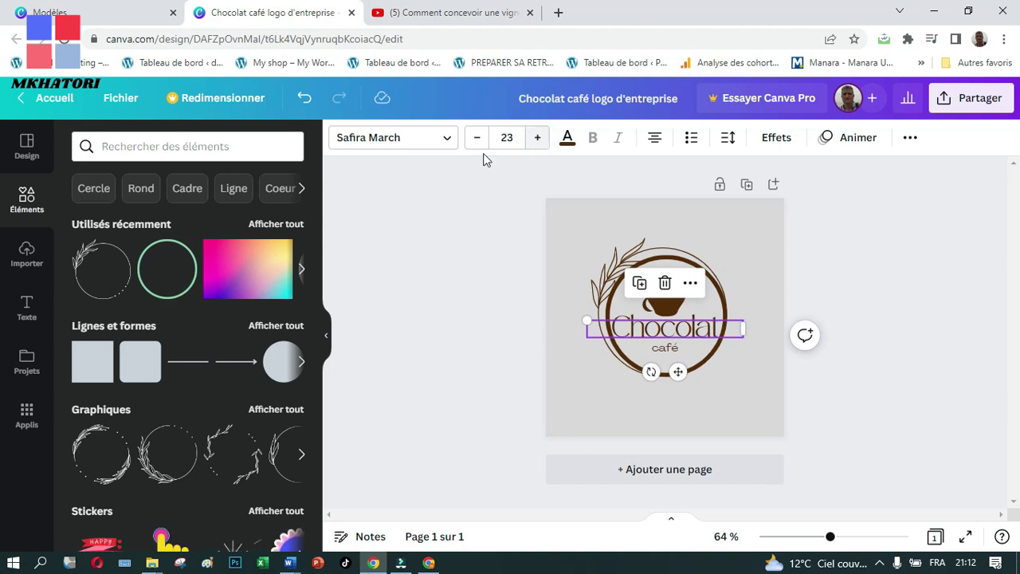
Step: Change the font of the "Chocolat" text to Shrikhand and deselect it
click(447, 141)
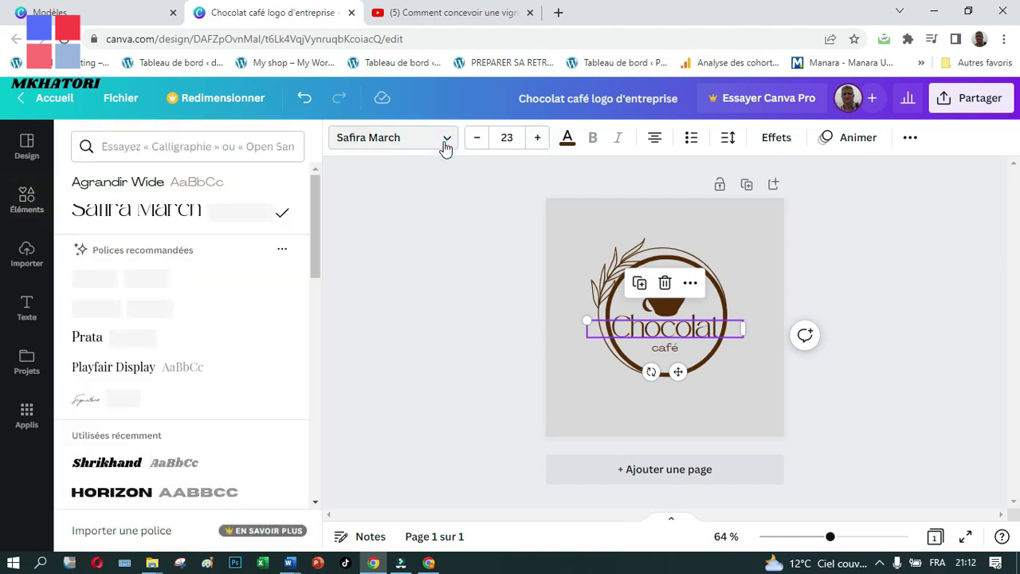
click(103, 471)
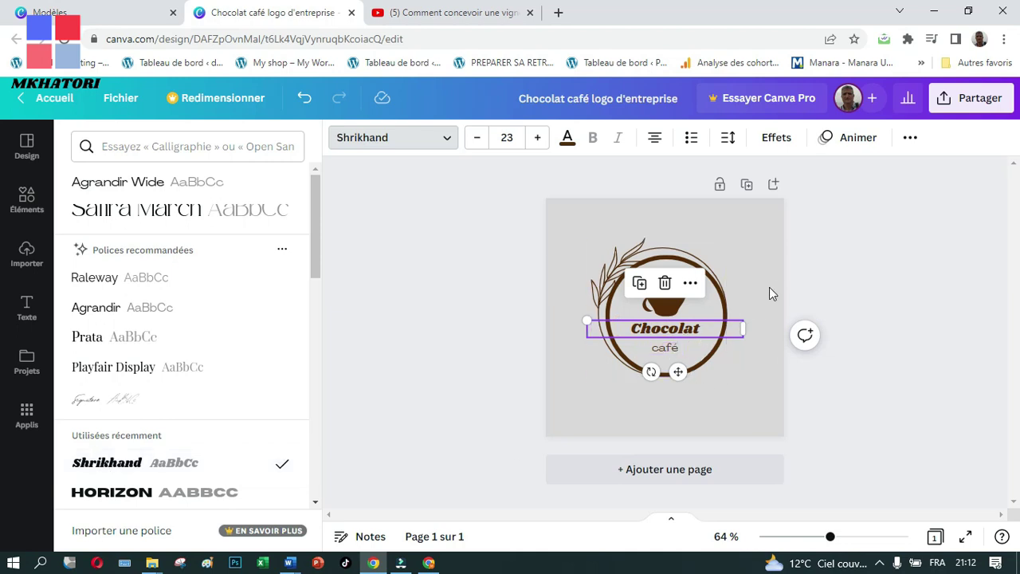
click(875, 268)
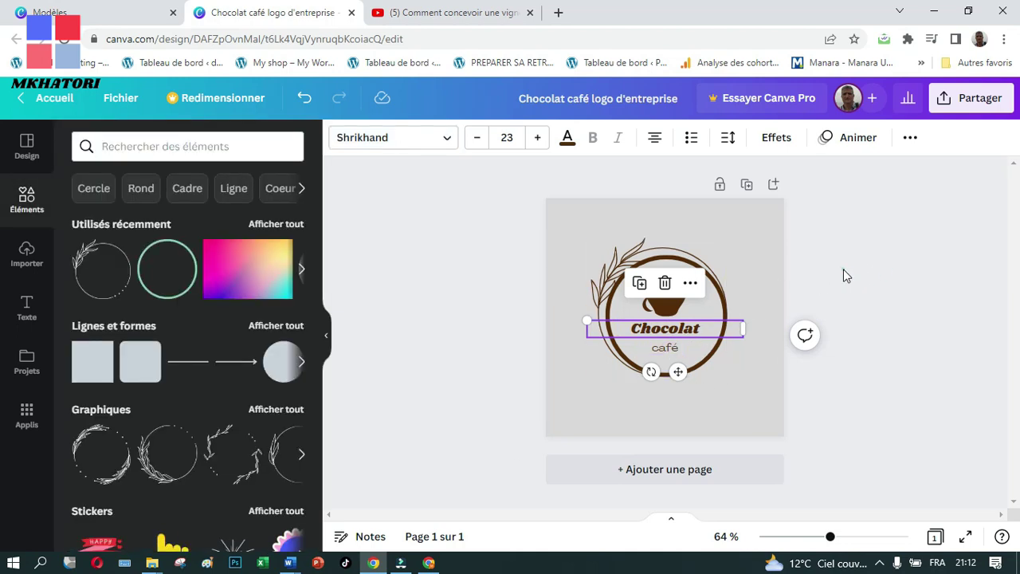
click(767, 287)
click(850, 285)
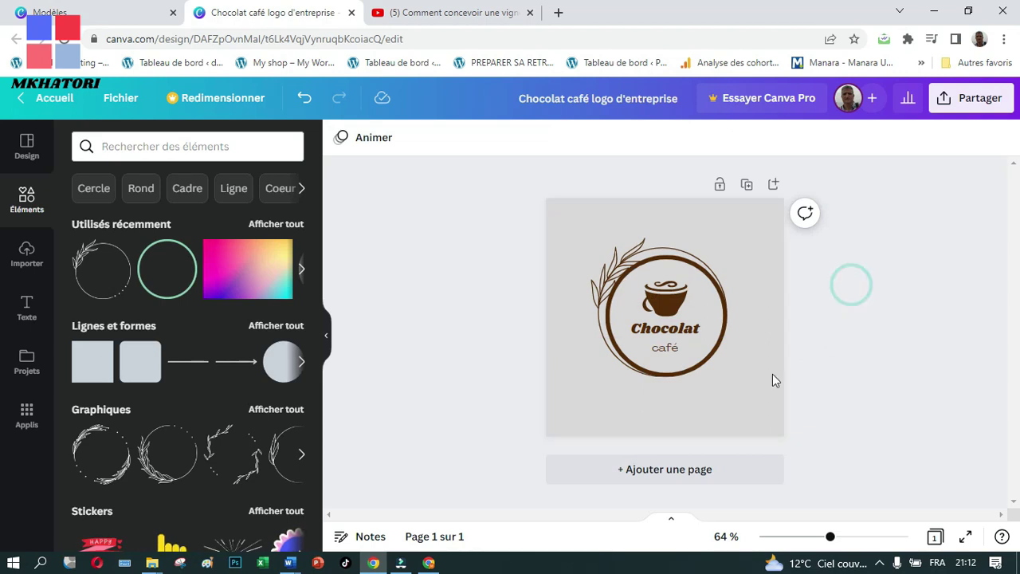
click(675, 422)
click(503, 196)
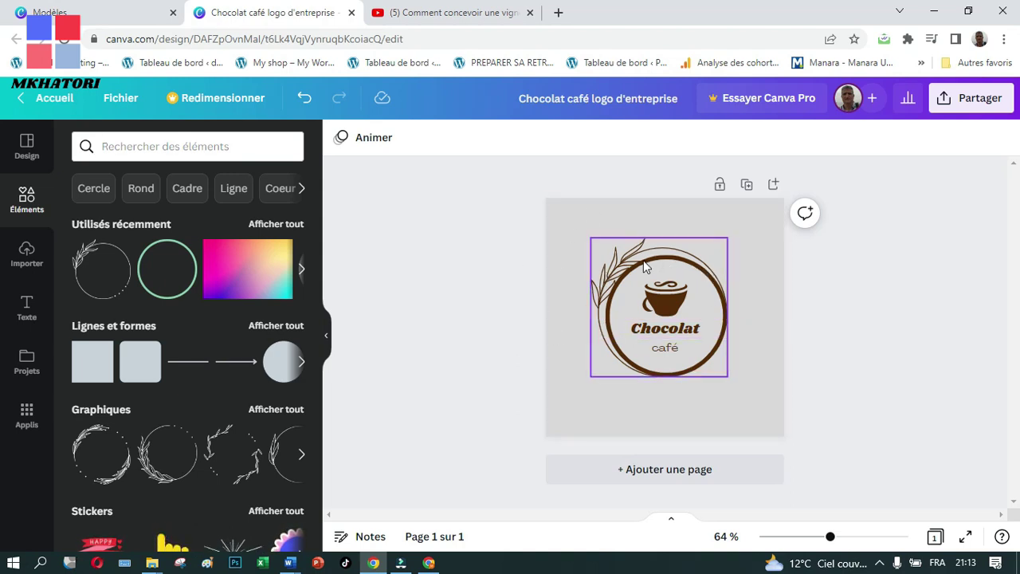
Step: Download the logo design as a PNG file, keeping the suggested file type
click(969, 104)
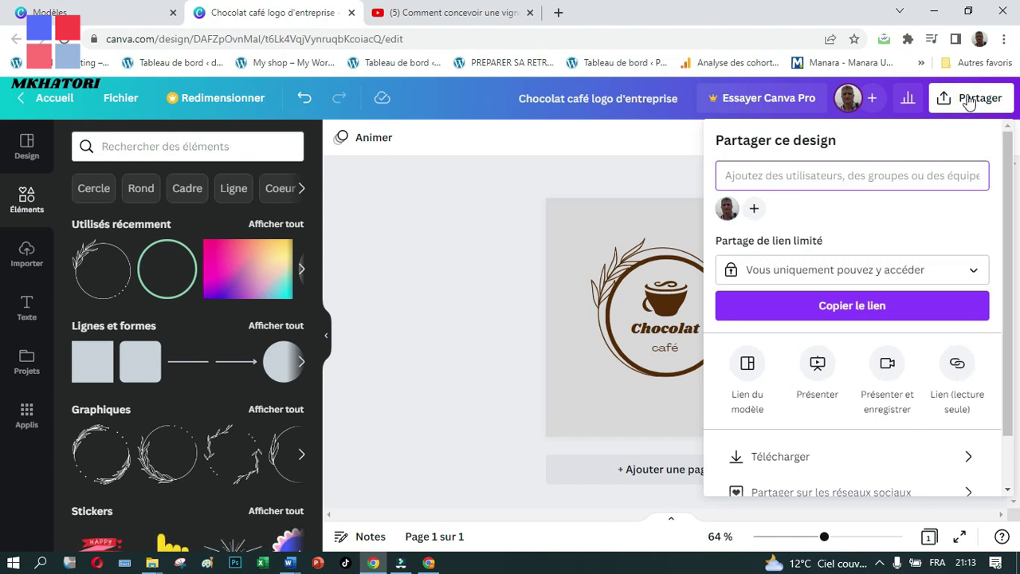
scroll(1008, 257, down, 2)
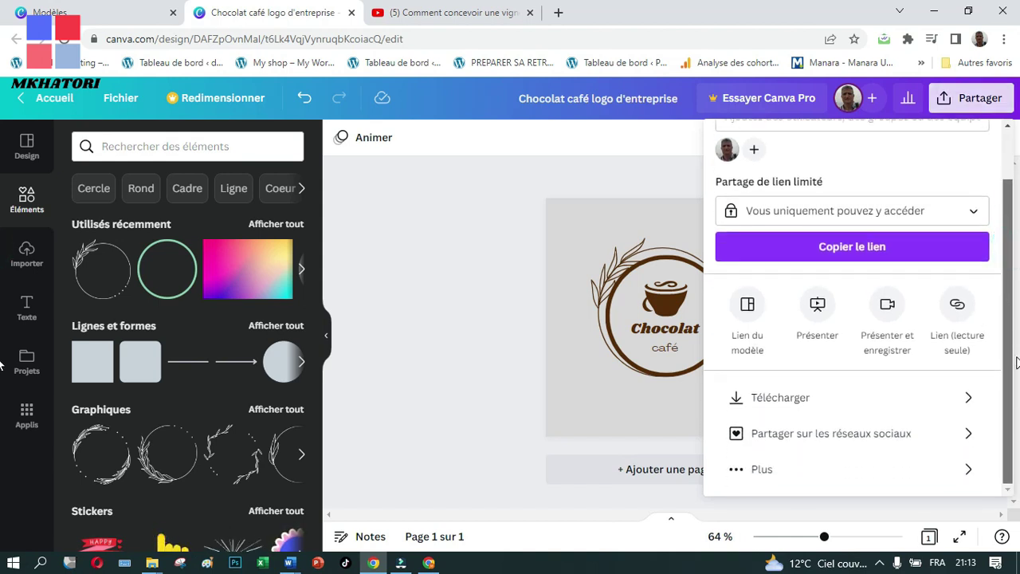
click(770, 401)
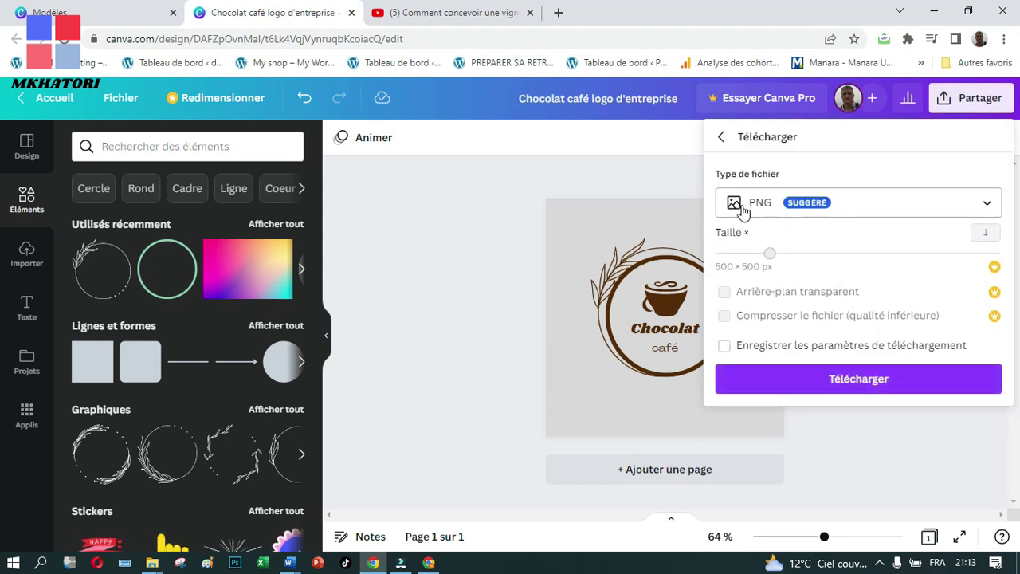
click(987, 203)
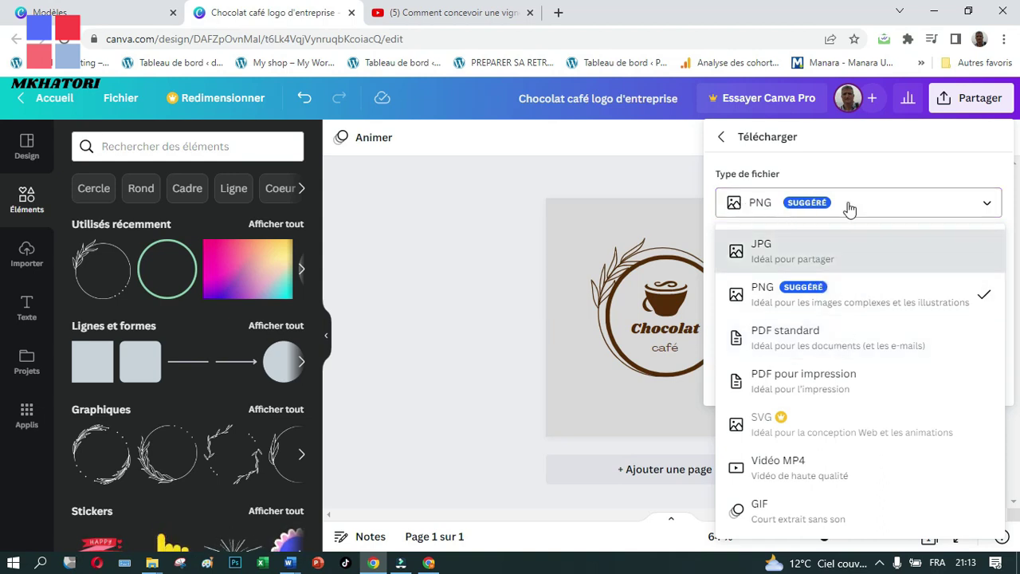
click(922, 201)
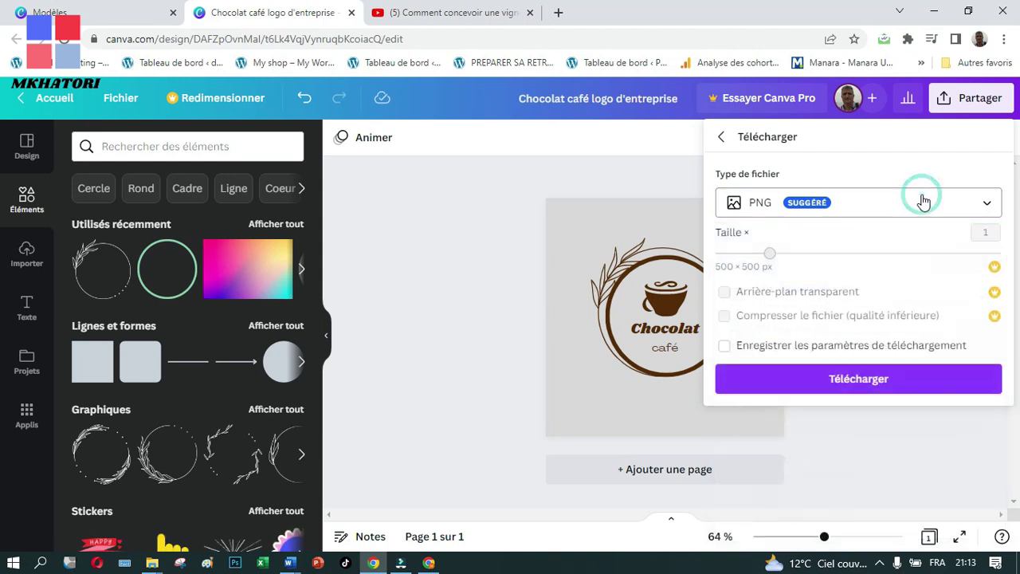
click(851, 381)
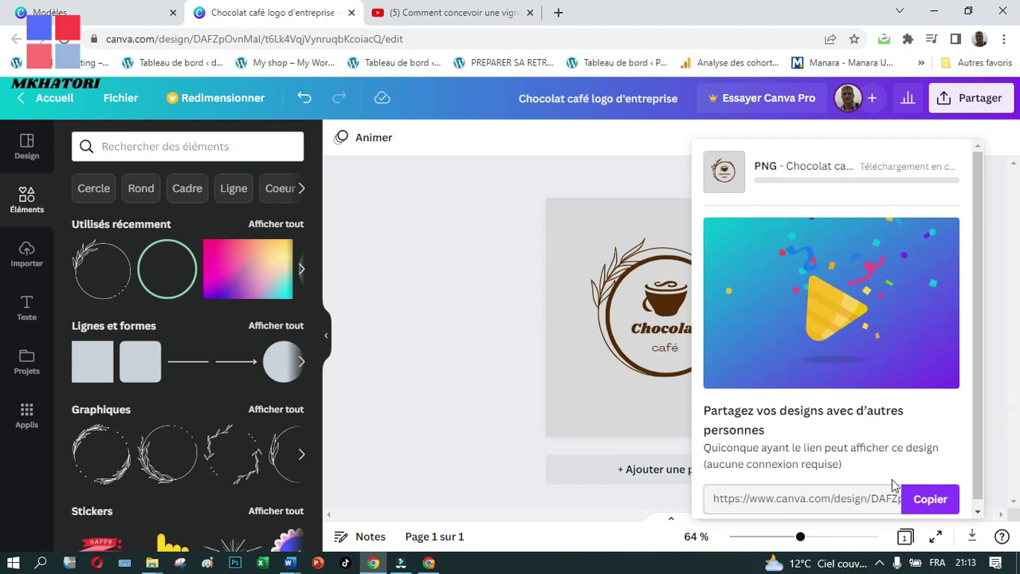
click(924, 500)
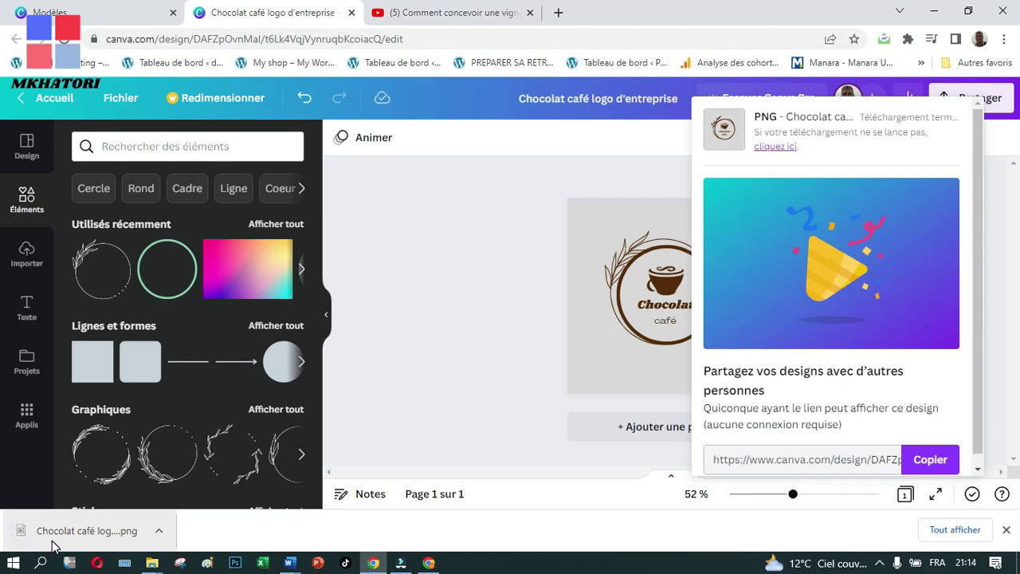
Step: Show the downloaded logo PNG in its folder and copy the file "Chocolat café logo d'entreprise"
click(161, 533)
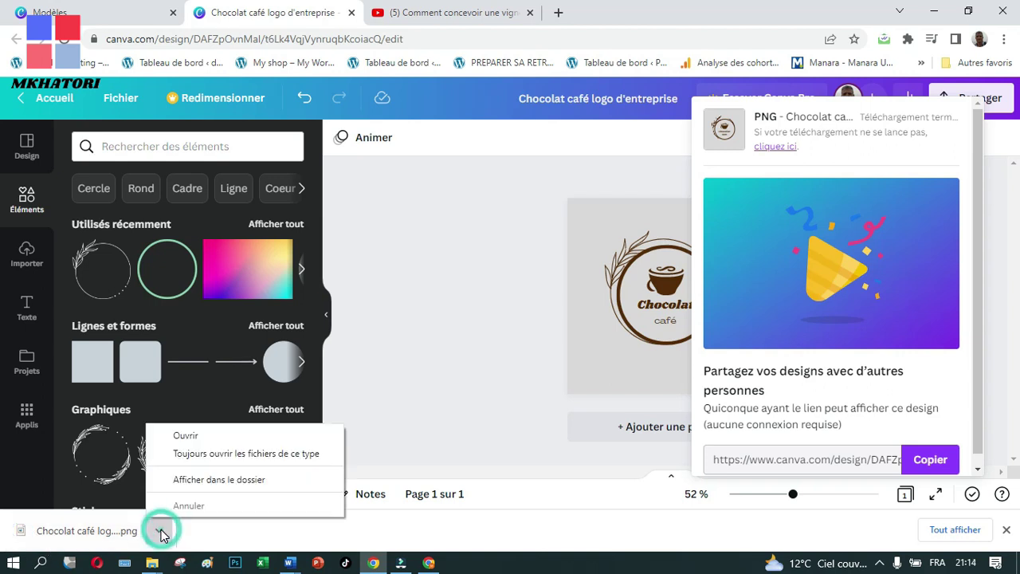
click(219, 479)
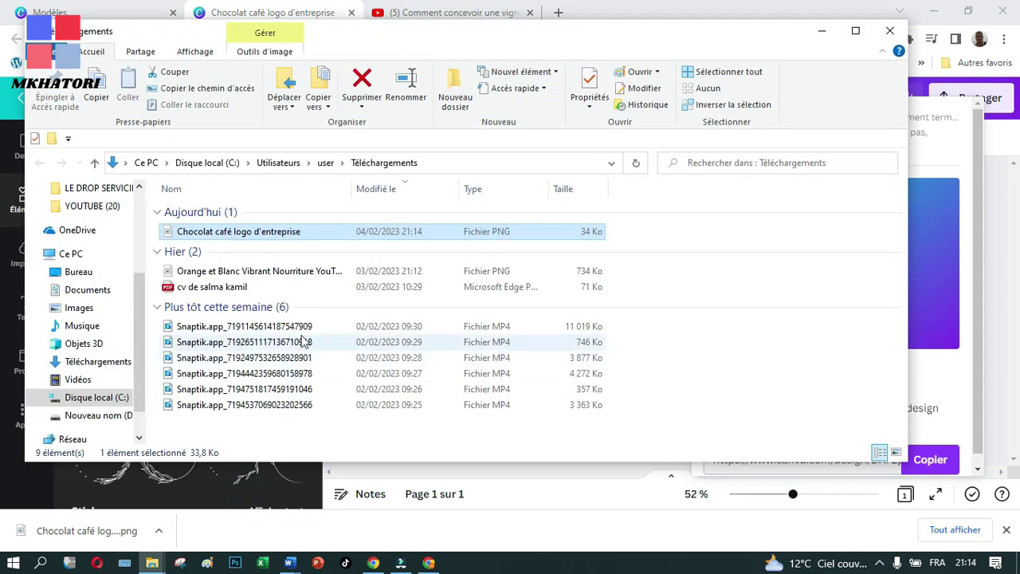
right_click(286, 233)
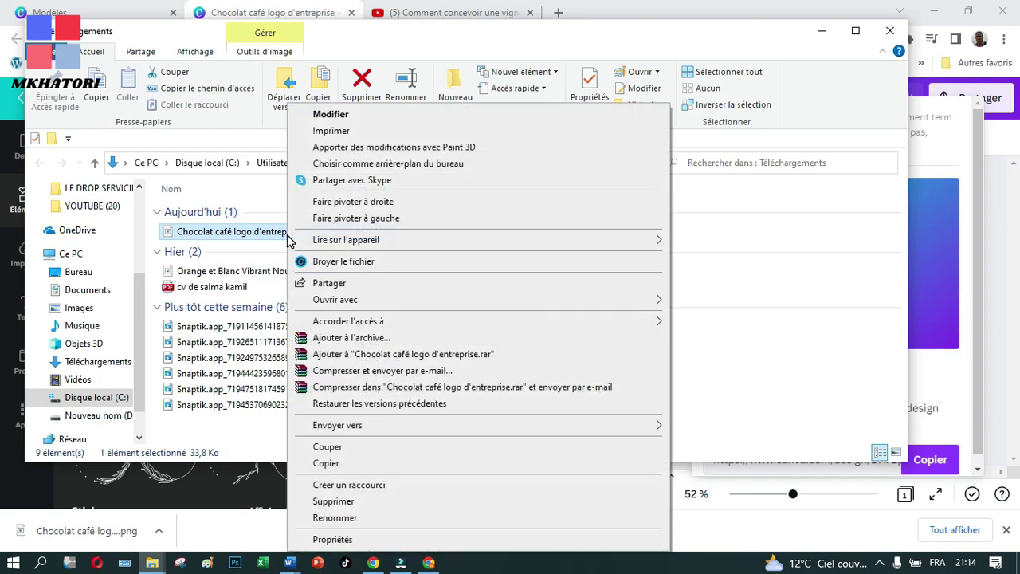
click(326, 463)
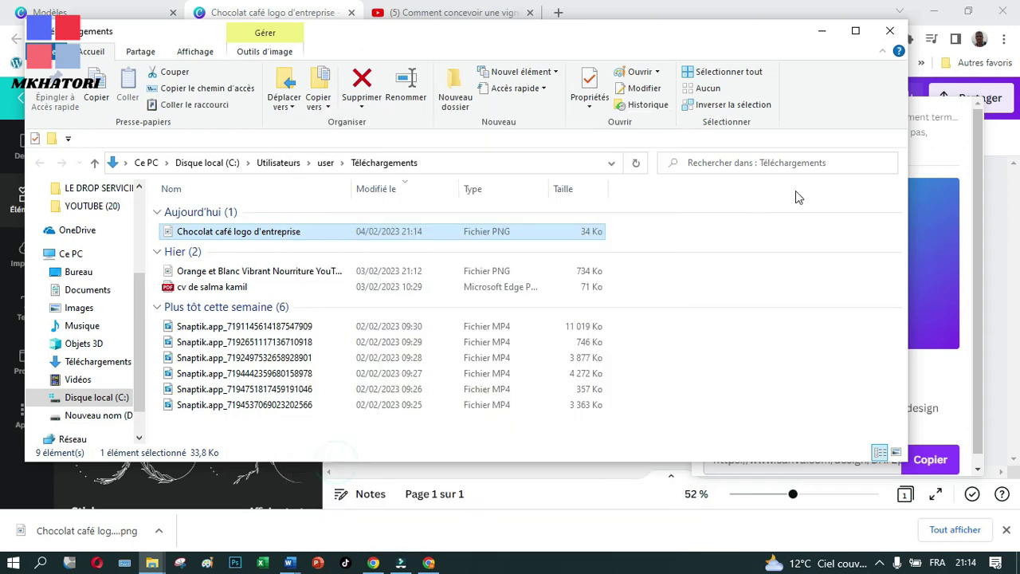
Step: Minimize the open windows and paste the copied logo file onto the desktop
click(822, 31)
click(932, 12)
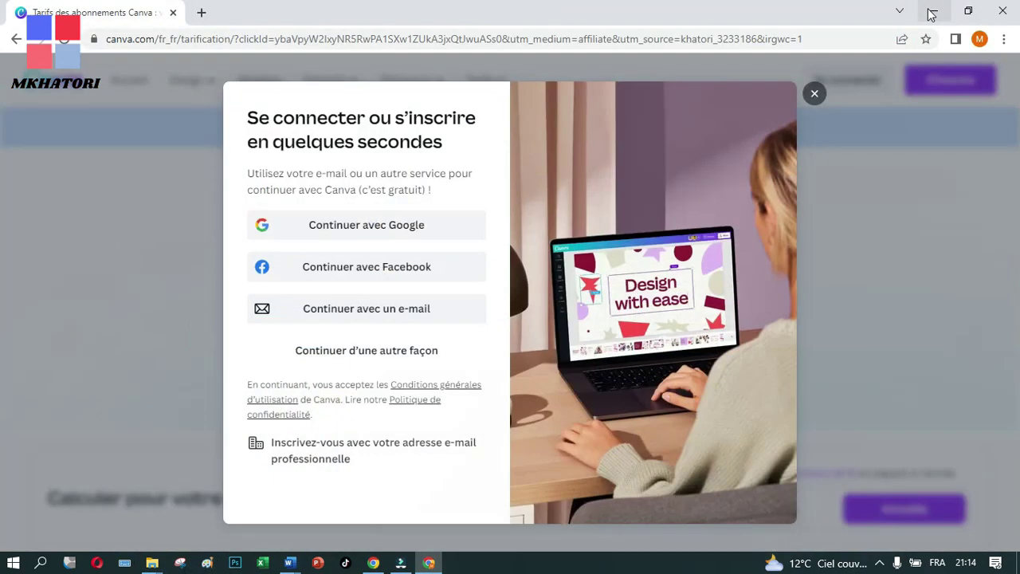
click(931, 12)
right_click(343, 362)
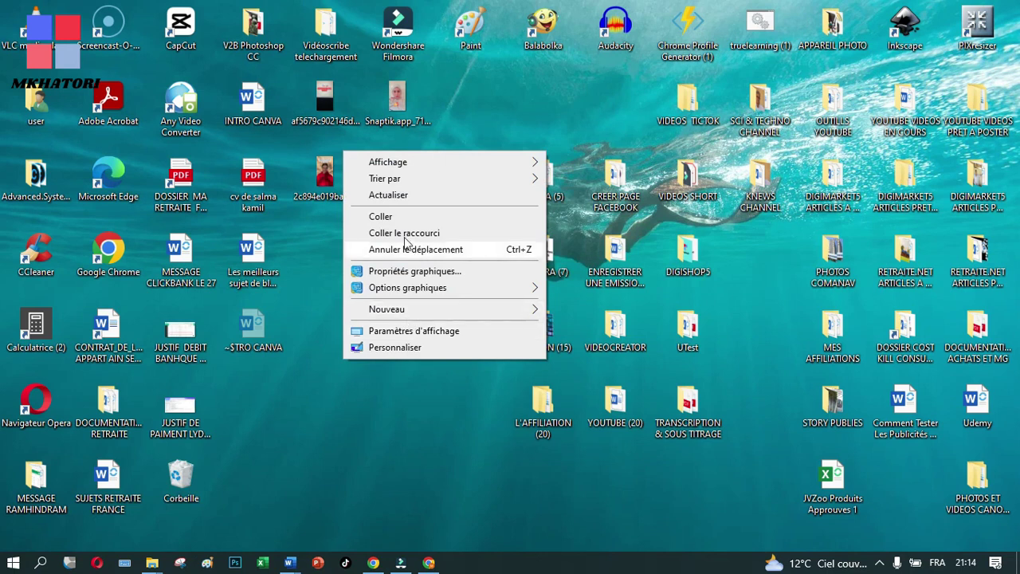
click(418, 216)
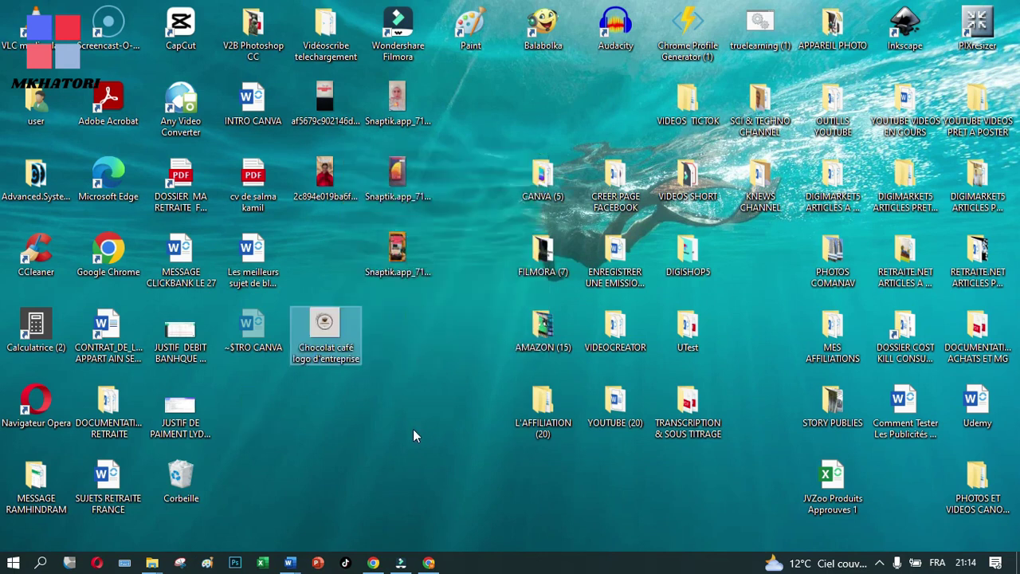
Step: Open the logo image from the desktop in Paint and maximize the window to view it
double_click(325, 329)
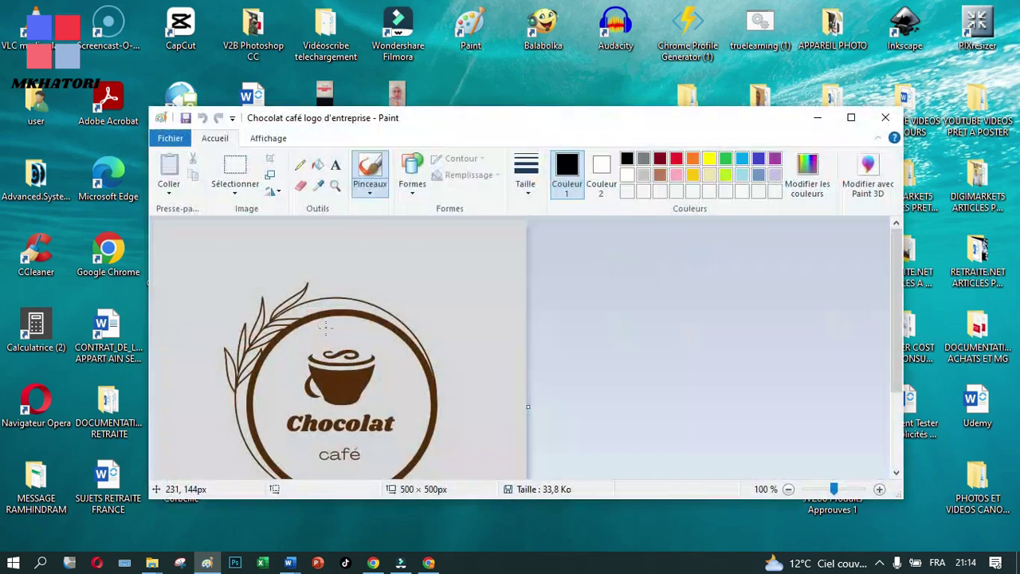
click(850, 117)
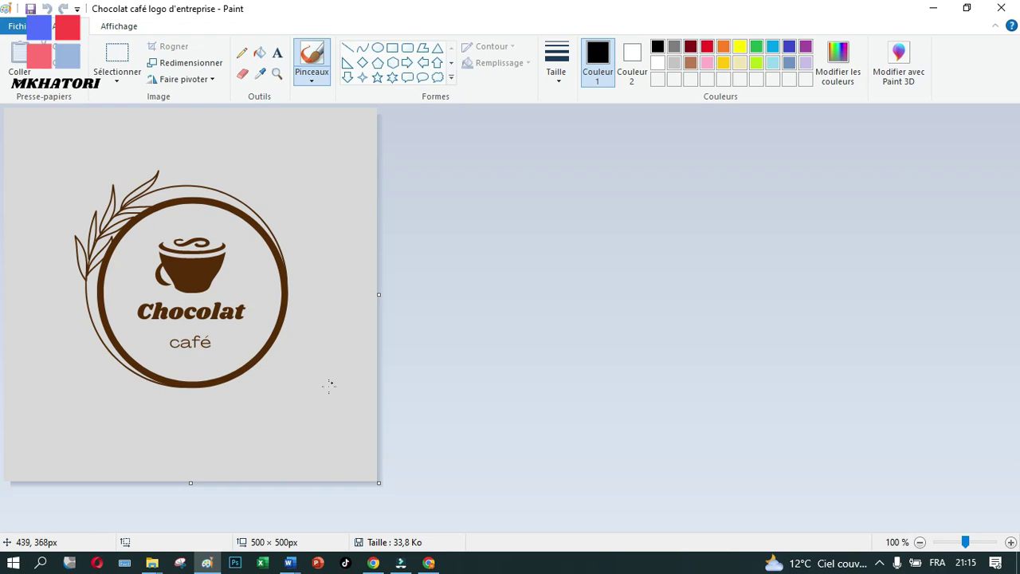
click(364, 438)
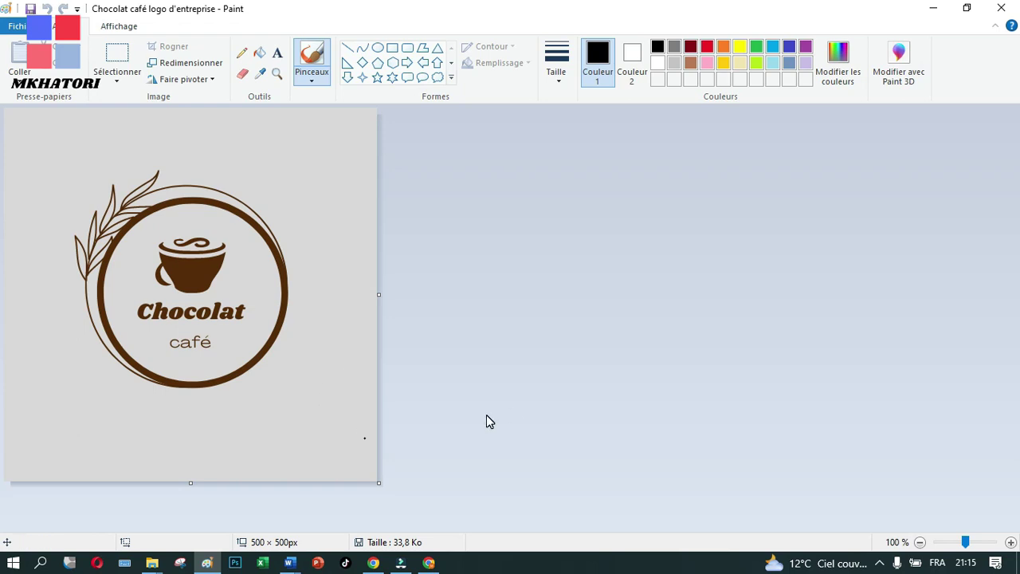